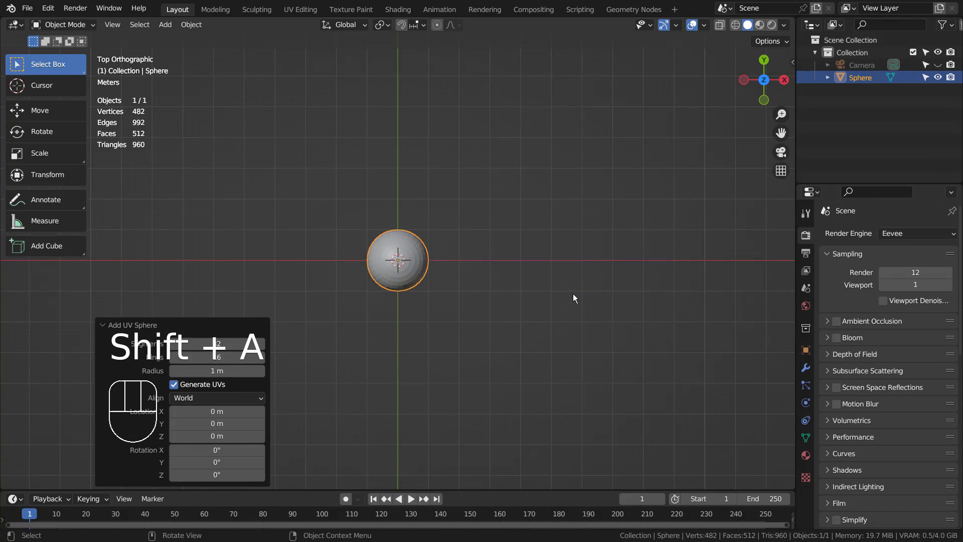
# Step: Move the sphere up 1 m along the Z axis in front view
pyautogui.press('KP_1')
pyautogui.press('g')
pyautogui.press('z')
pyautogui.press('1')
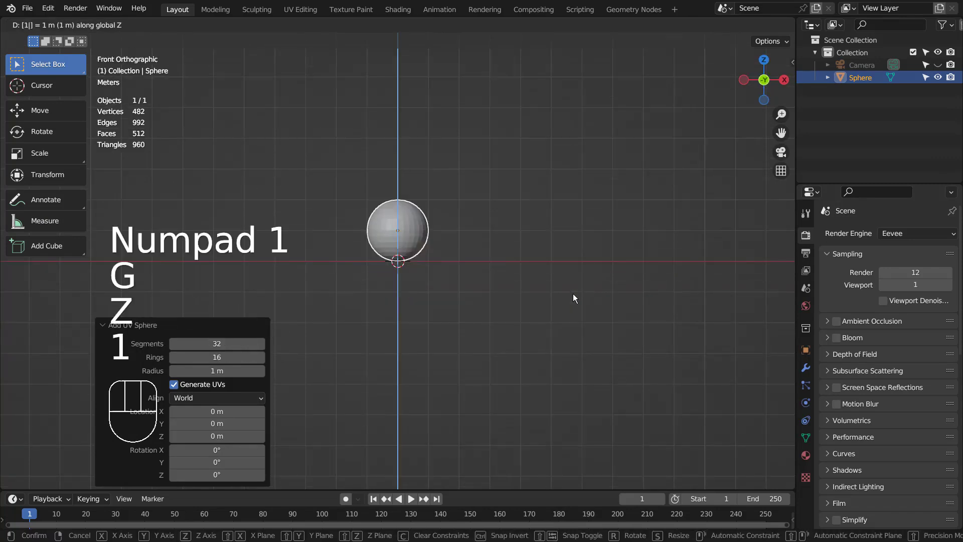
pyautogui.press('KP_Enter')
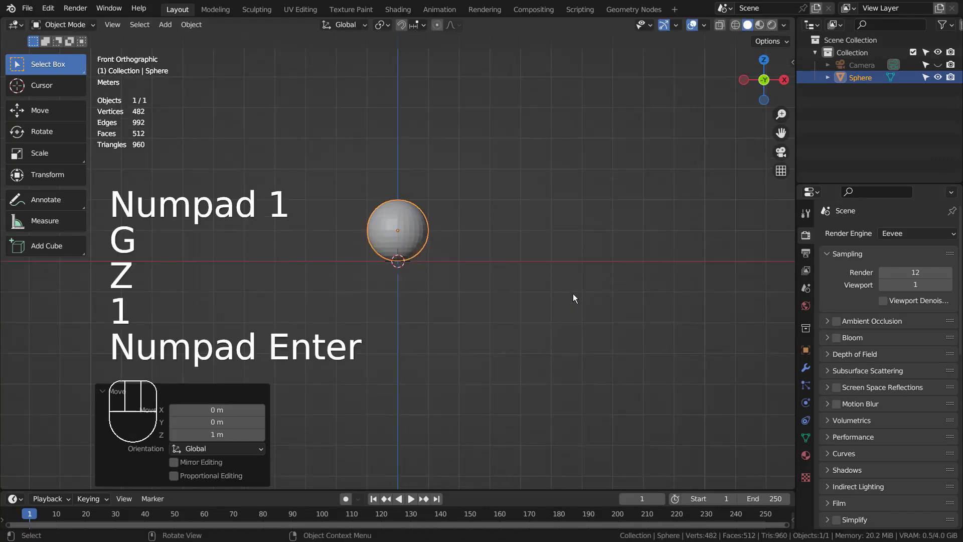
# Step: Set the sphere's origin to the 3D cursor and shade the sphere smooth
pyautogui.click(199, 29)
pyautogui.moveTo(216, 50)
pyautogui.click(393, 78)
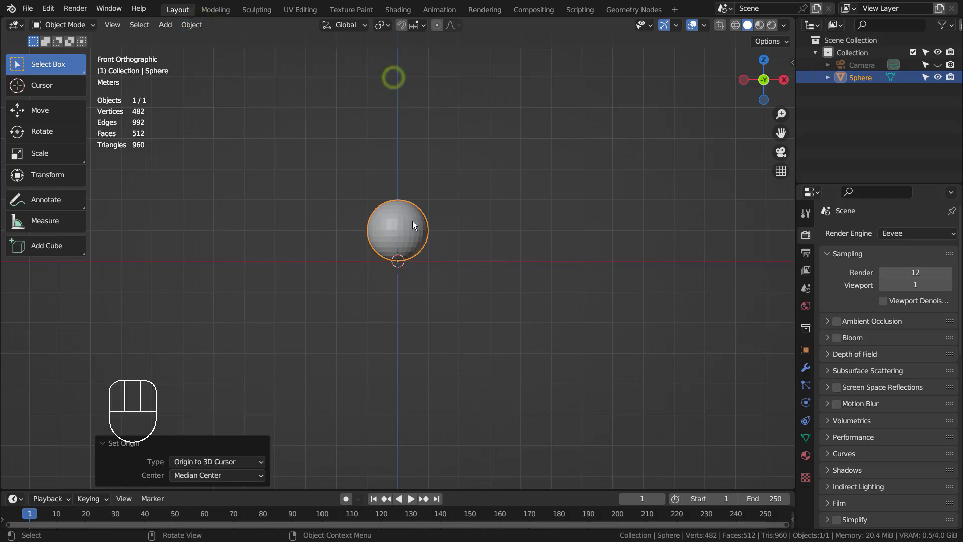
pyautogui.rightClick(413, 225)
pyautogui.click(410, 224)
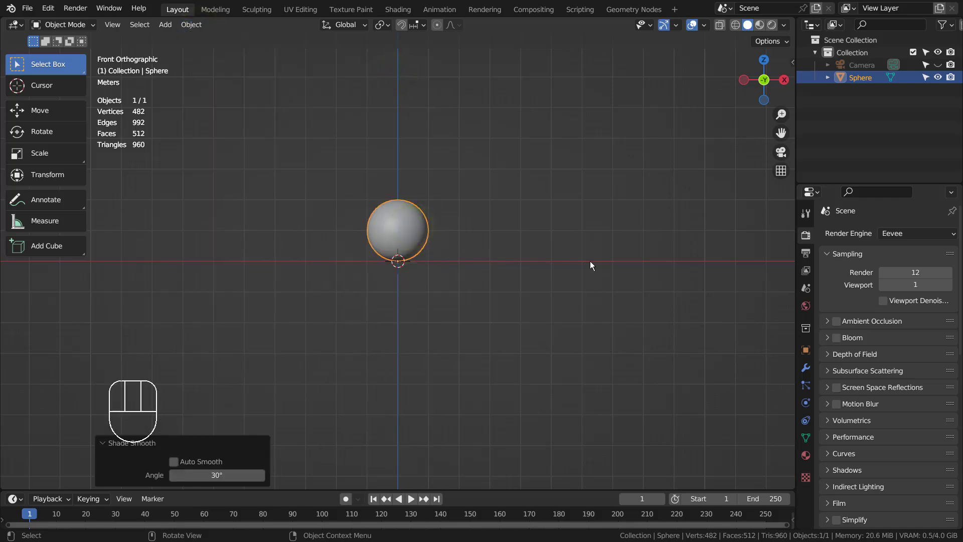
# Step: Add a Subdivision modifier to the sphere with viewport and render levels both set to 3
pyautogui.click(806, 368)
pyautogui.hotkey('ctrl', '3')
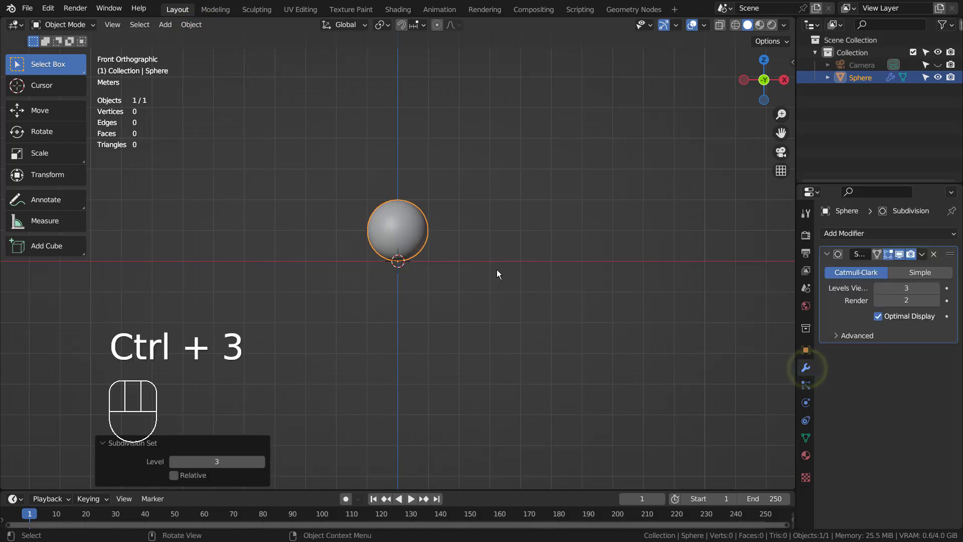
pyautogui.click(936, 300)
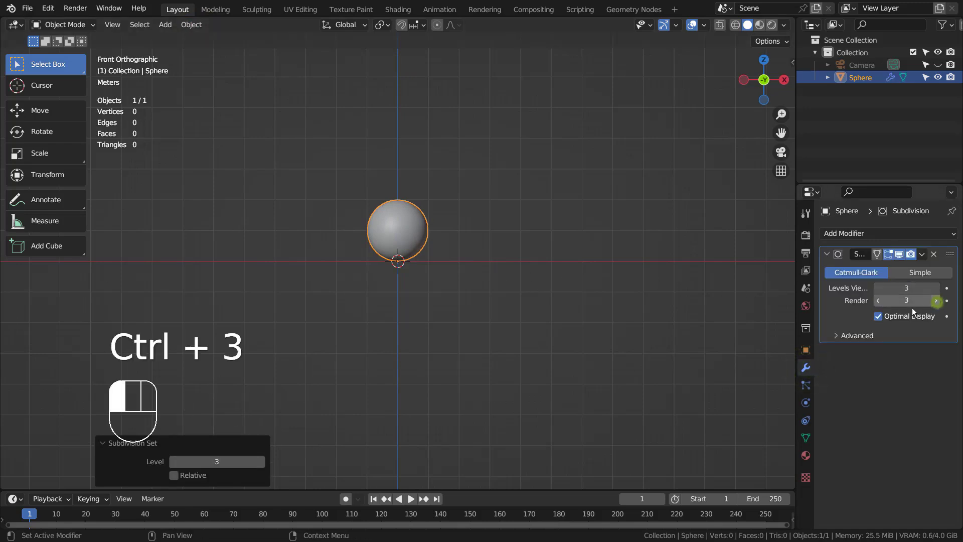
pyautogui.click(397, 235)
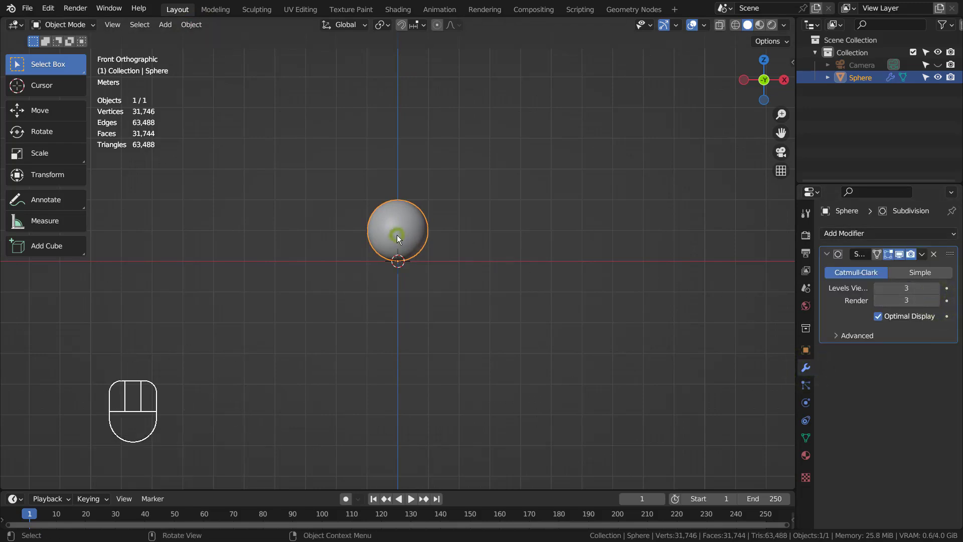
# Step: Duplicate the sphere four times in top view, placing copies to the right, left, rear left and rear right of the original
pyautogui.press('KP_7')
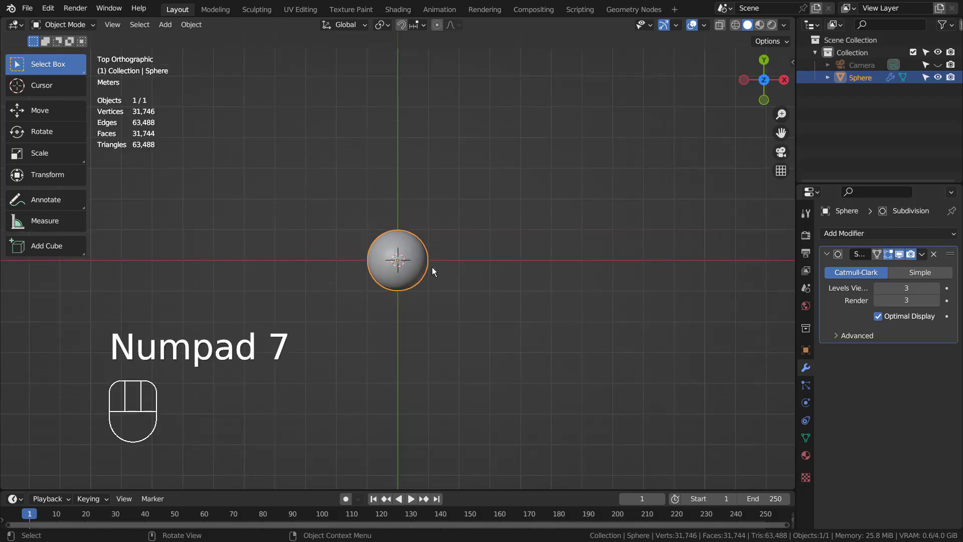
pyautogui.hotkey('shift', 'd')
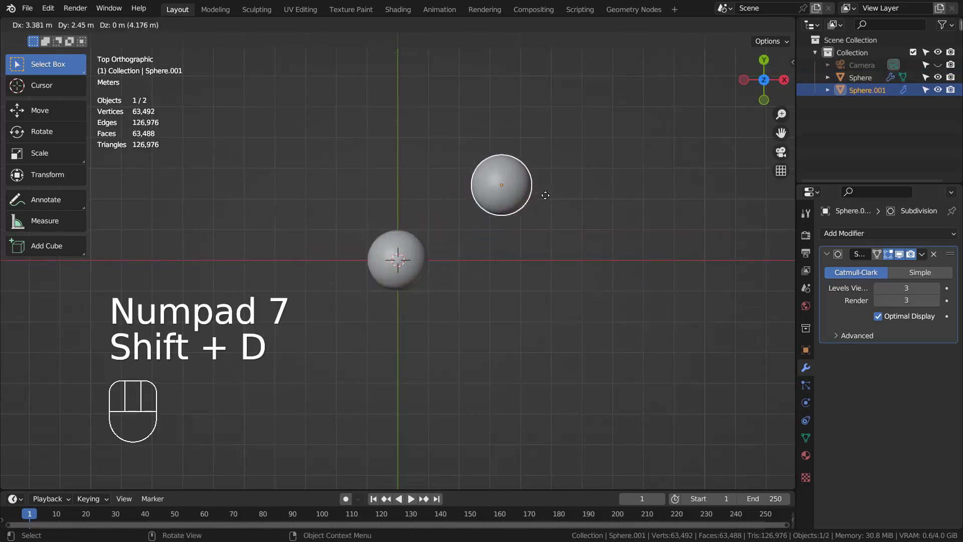
pyautogui.click(535, 226)
pyautogui.hotkey('shift', 'd')
pyautogui.click(342, 224)
pyautogui.hotkey('shift', 'd')
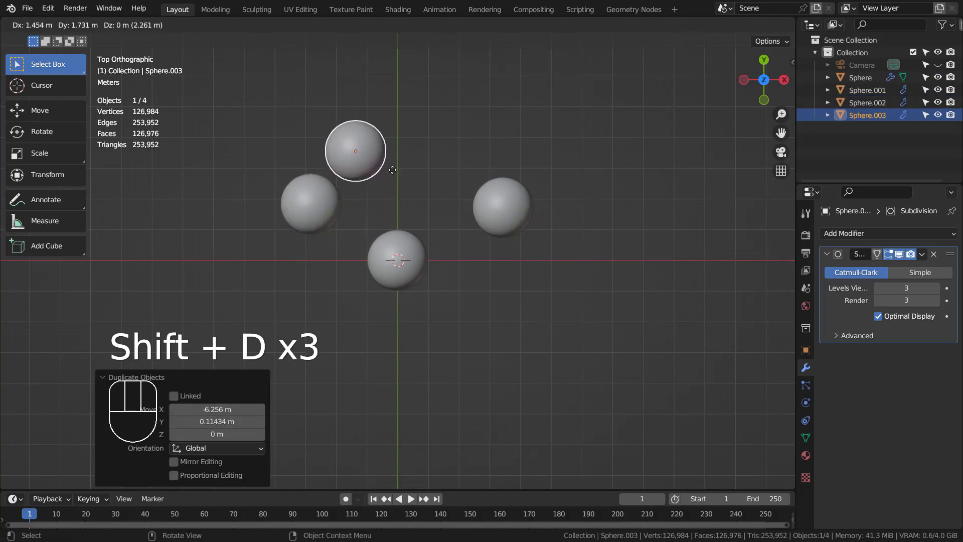
pyautogui.click(409, 157)
pyautogui.hotkey('shift', 'd')
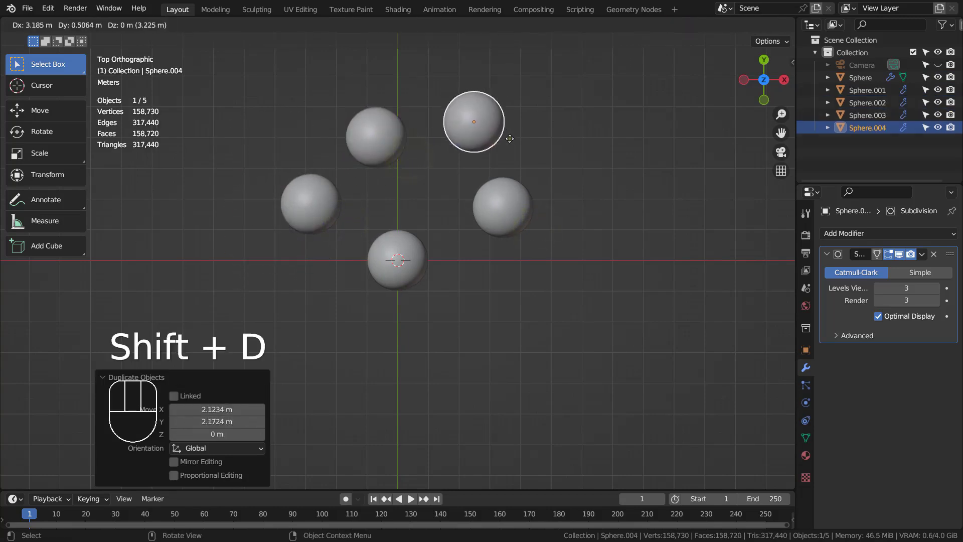
pyautogui.click(510, 139)
# Step: Scale down the rear right sphere and shrink the left sphere by a factor of about 0.48
pyautogui.press('s')
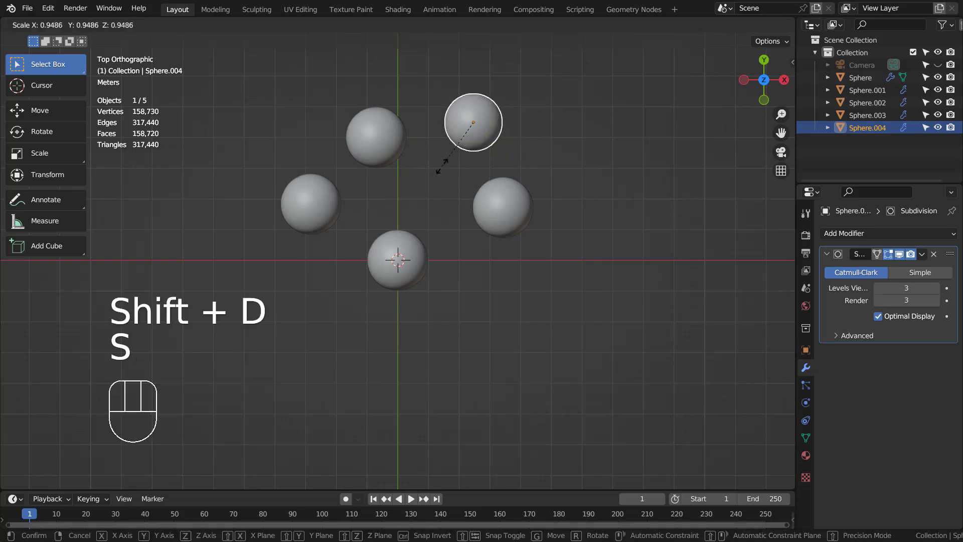
pyautogui.click(449, 148)
pyautogui.click(331, 214)
pyautogui.press('s')
pyautogui.click(321, 208)
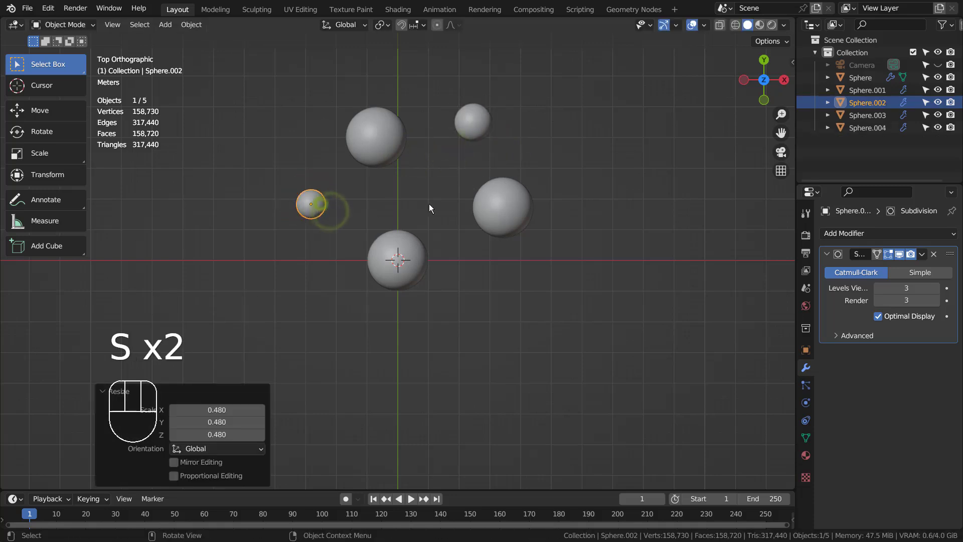
# Step: Scale the right sphere by about 0.99 and enlarge the rear left sphere by about 1.58
pyautogui.click(495, 206)
pyautogui.press('s')
pyautogui.click(495, 204)
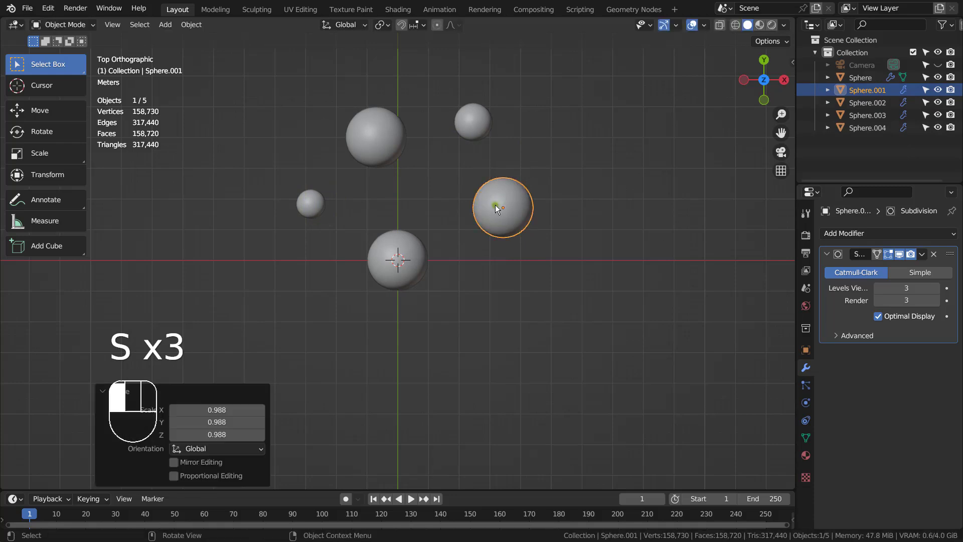
pyautogui.click(386, 157)
pyautogui.press('s')
pyautogui.click(392, 170)
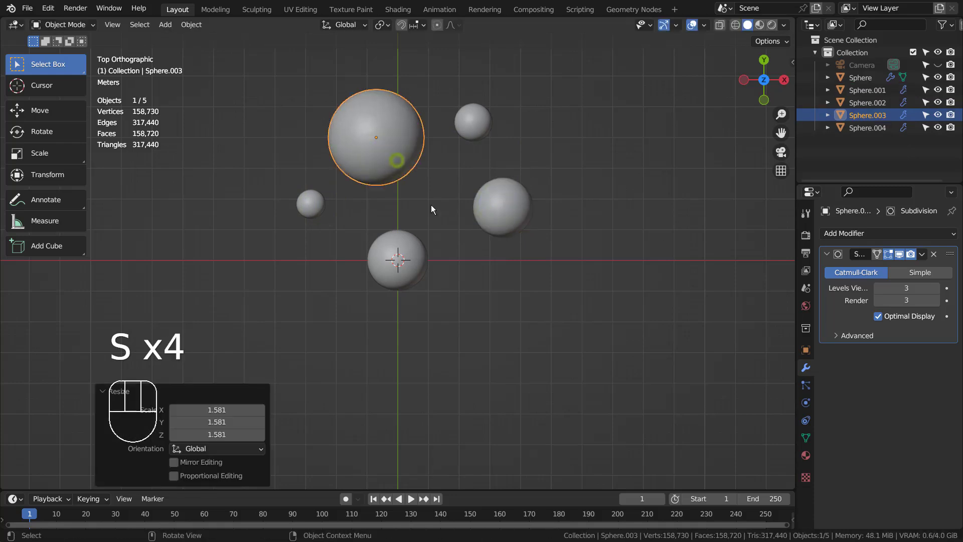
# Step: Reposition the camera with walk navigation to frame all five spheres closer, from above and to the right
pyautogui.press('KP_0')
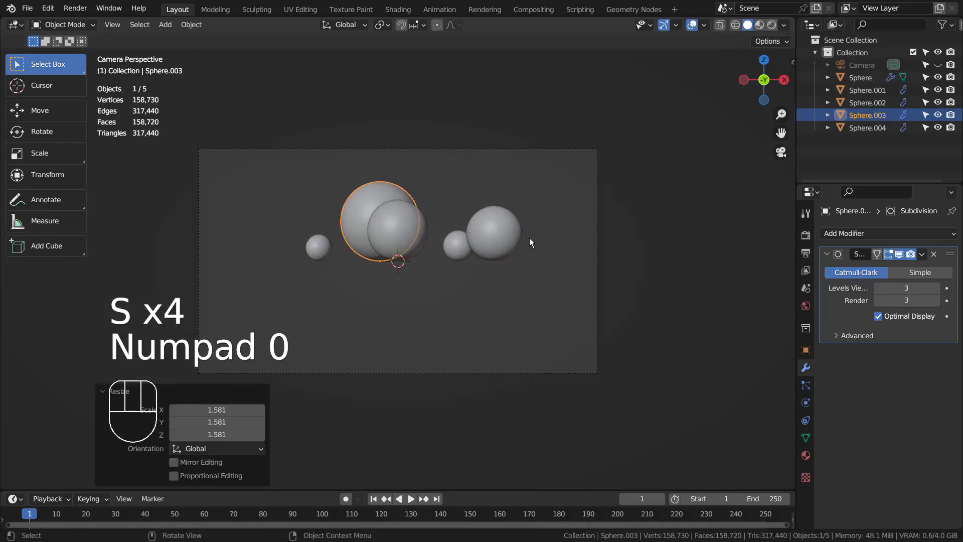
pyautogui.hotkey('shift', '`')
pyautogui.press('e')
pyautogui.press('e')
pyautogui.press('e')
pyautogui.press('a')
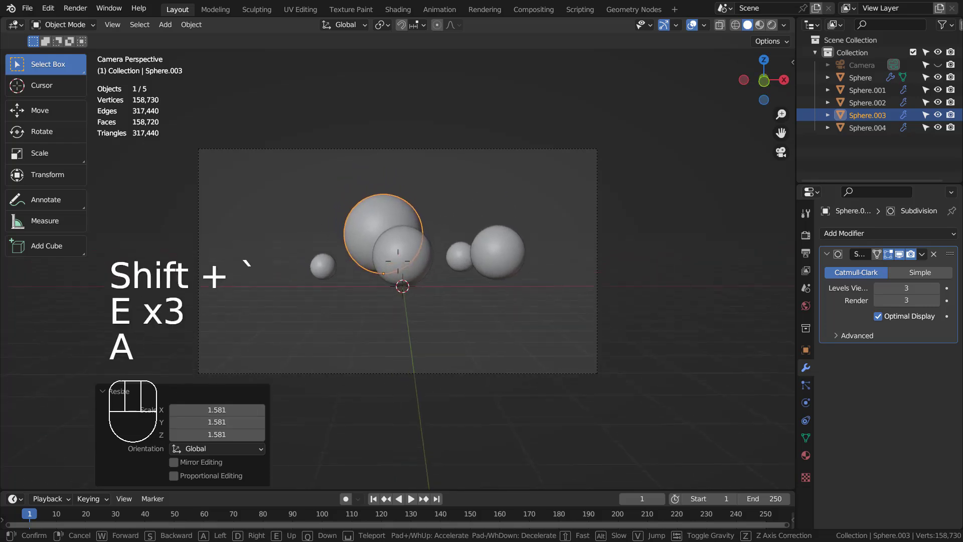
pyautogui.press('d')
pyautogui.press('d')
pyautogui.press('d')
pyautogui.press('d')
pyautogui.press('d')
pyautogui.press('d')
pyautogui.press('w')
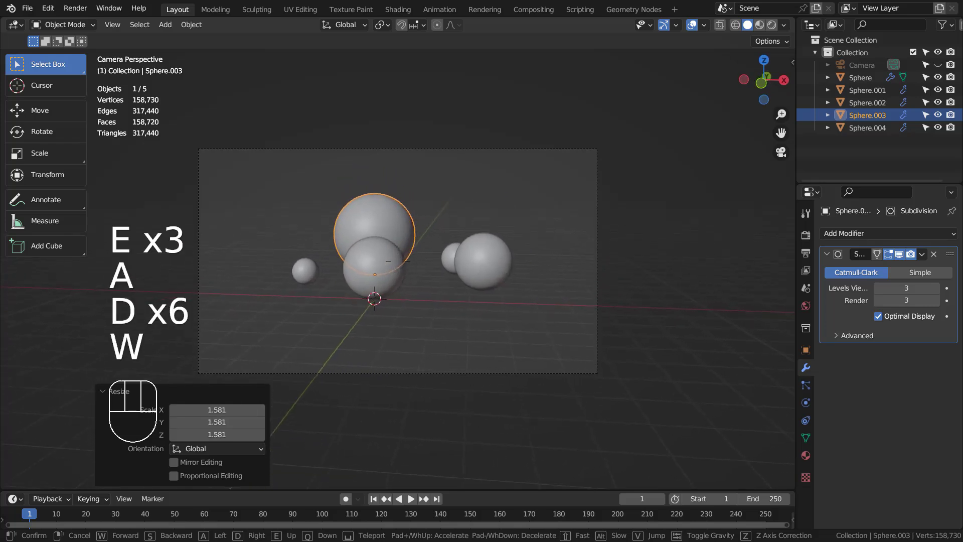
pyautogui.press('w')
pyautogui.press('w')
pyautogui.press('w')
pyautogui.press('w')
pyautogui.press('w')
pyautogui.press('w')
pyautogui.press('d')
pyautogui.press('d')
pyautogui.press('d')
pyautogui.press('d')
pyautogui.press('d')
pyautogui.press('w')
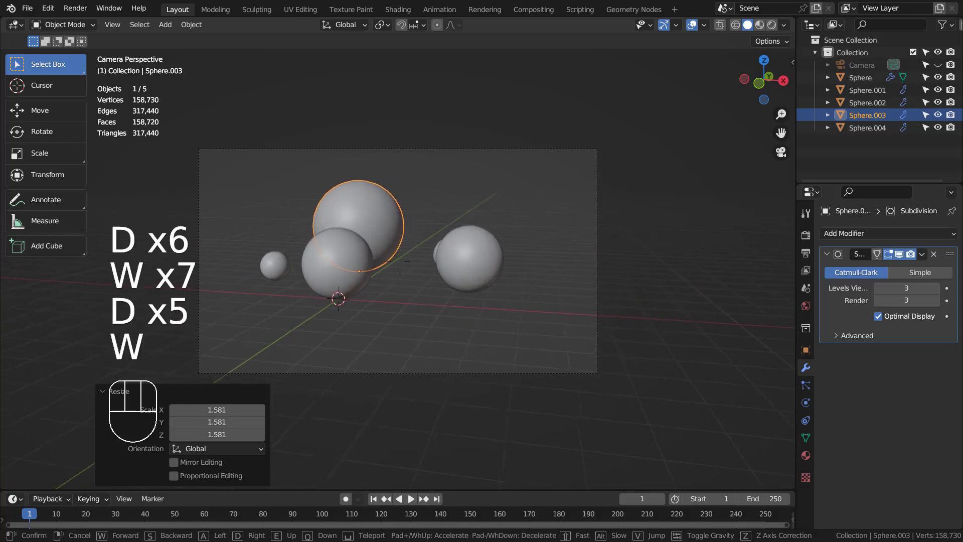
pyautogui.press('d')
pyautogui.press('w')
pyautogui.press('w')
pyautogui.press('w')
pyautogui.press('w')
pyautogui.press('w')
pyautogui.press('w')
pyautogui.press('d')
pyautogui.press('d')
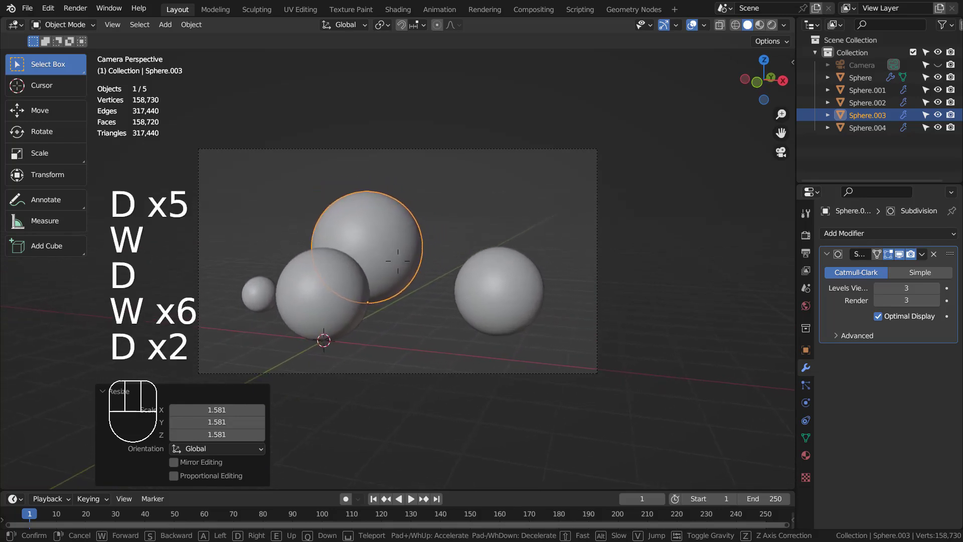
pyautogui.click(455, 266)
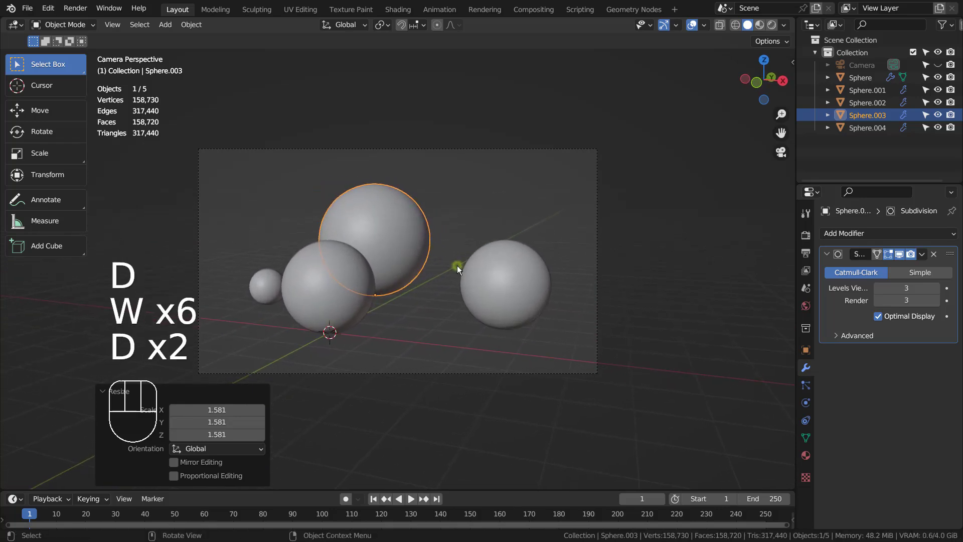
# Step: Move the right foreground sphere about -2.47 m along its local Y axis and scale it down to roughly half size
pyautogui.click(521, 275)
pyautogui.press('g')
pyautogui.press('t')
pyautogui.press('y')
pyautogui.press('y')
pyautogui.click(498, 312)
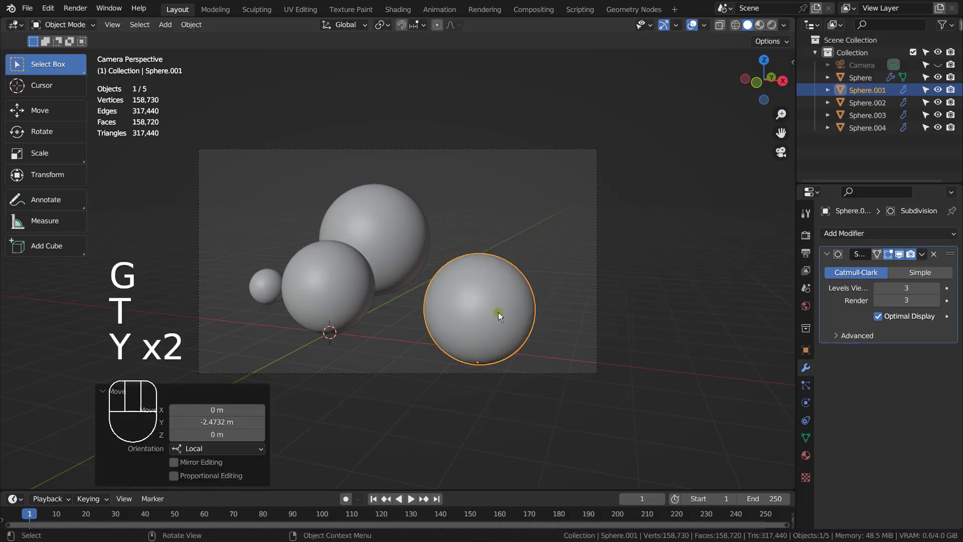
pyautogui.press('s')
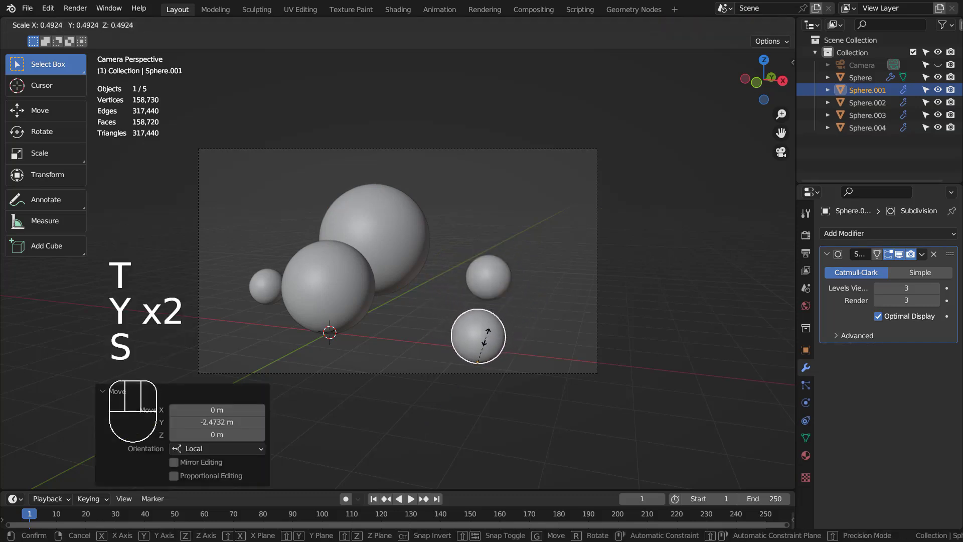
pyautogui.click(487, 333)
# Step: Move the shrunken right foreground sphere about 1.47 m along Y and shift it outward along positive X
pyautogui.press('g')
pyautogui.press('y')
pyautogui.click(494, 321)
pyautogui.press('g')
pyautogui.press('x')
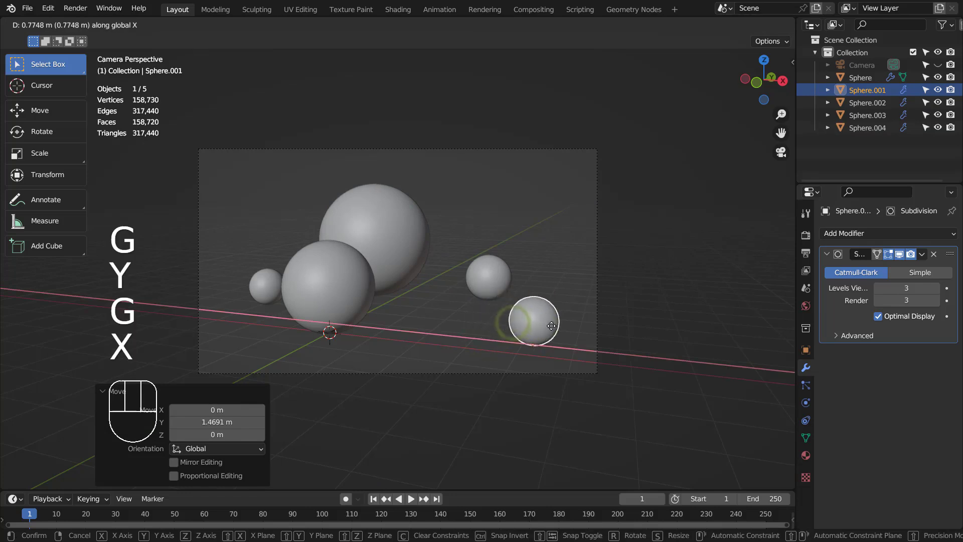
pyautogui.click(557, 326)
# Step: Move the largest sphere about 3.26 m back along the Y axis
pyautogui.click(425, 257)
pyautogui.press('g')
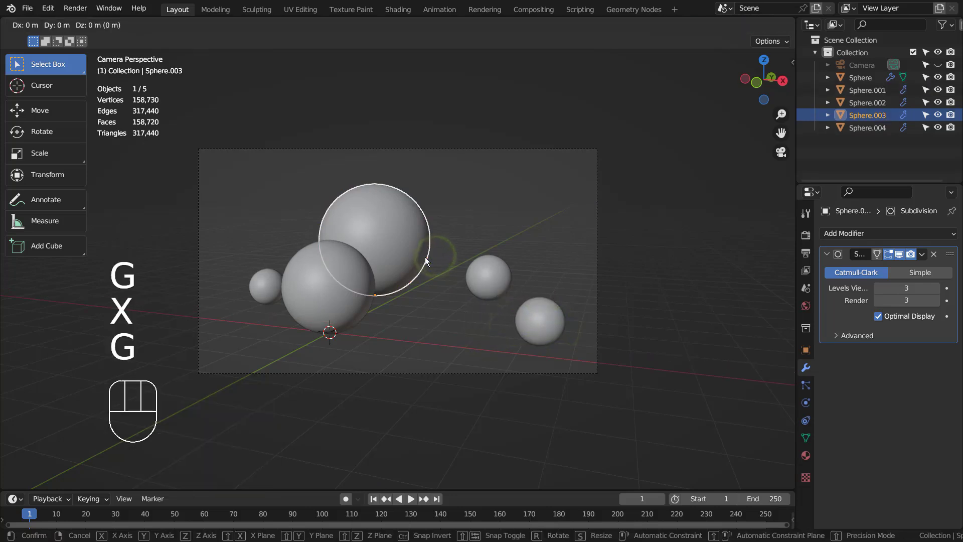
pyautogui.press('y')
pyautogui.click(465, 238)
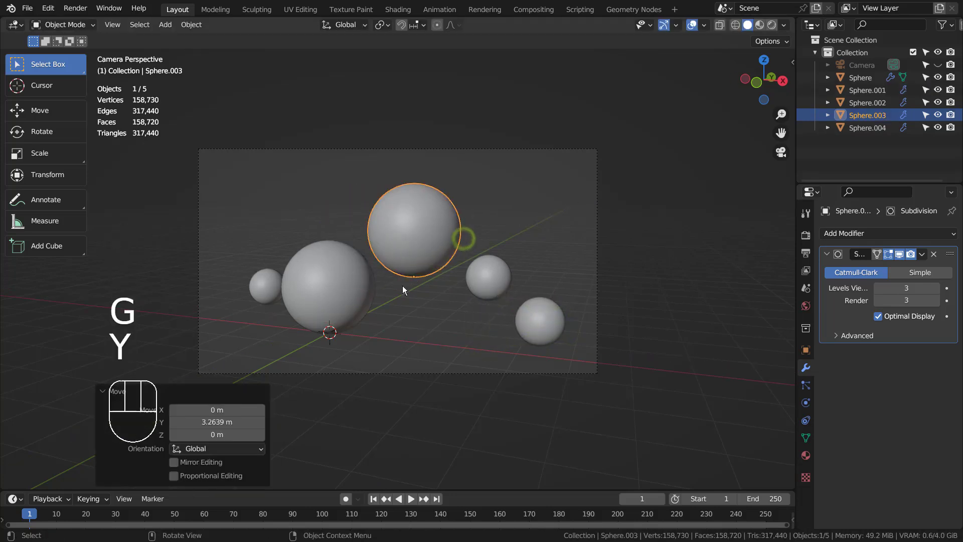
# Step: Move the small leftmost sphere about -0.58 m along the X axis and clear the selection
pyautogui.click(268, 287)
pyautogui.press('g')
pyautogui.press('x')
pyautogui.click(359, 291)
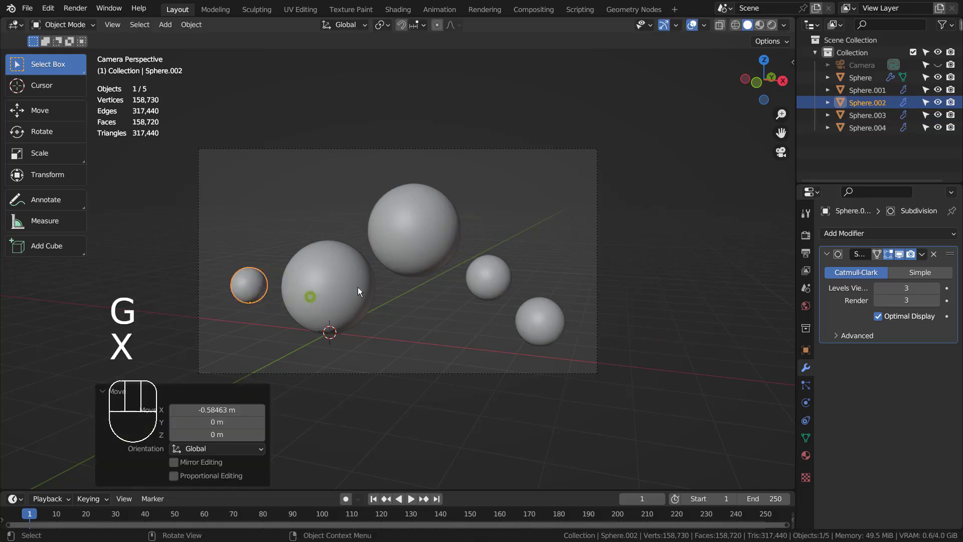
pyautogui.click(453, 305)
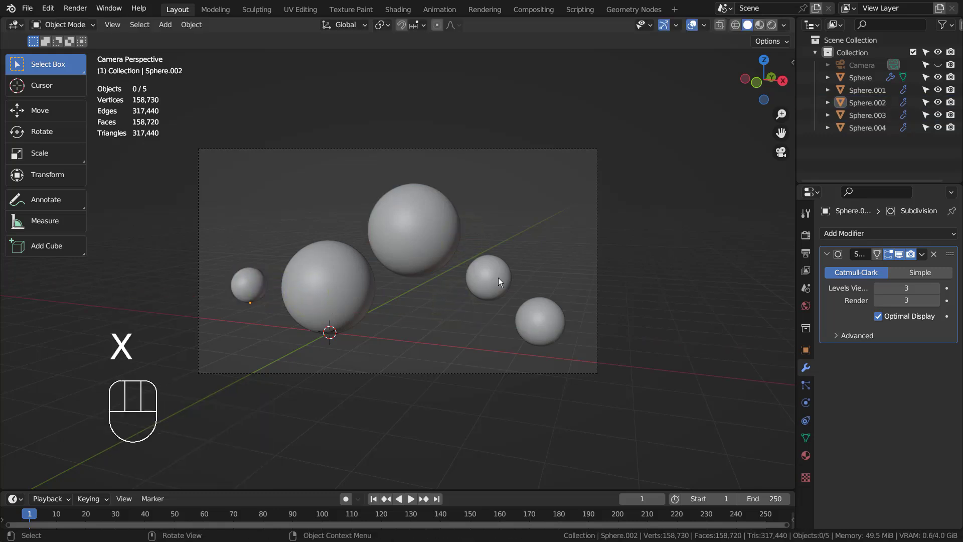
# Step: Add a ground plane under the spheres, scaling it up by about 12.7 and again by about 3.2
pyautogui.hotkey('shift', 'a')
pyautogui.moveTo(498, 278)
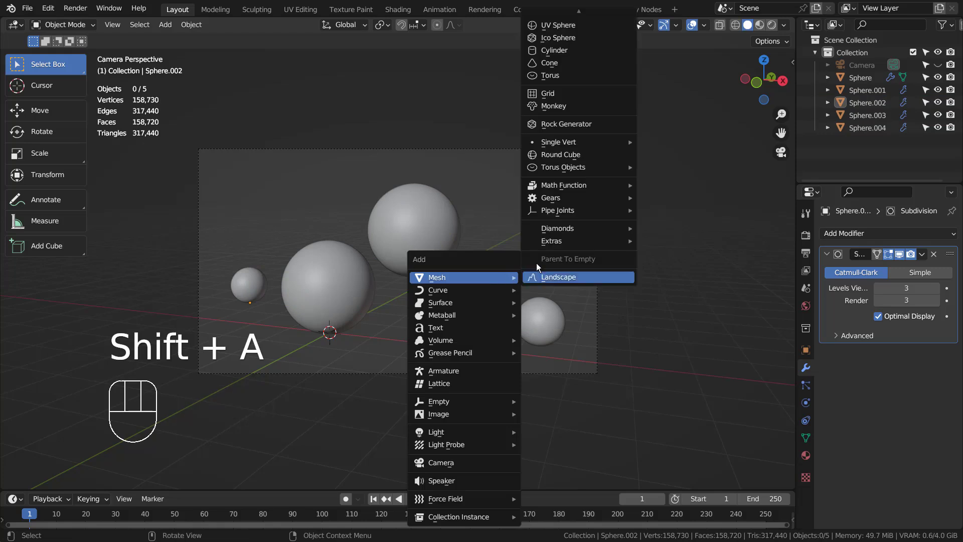
pyautogui.click(552, 16)
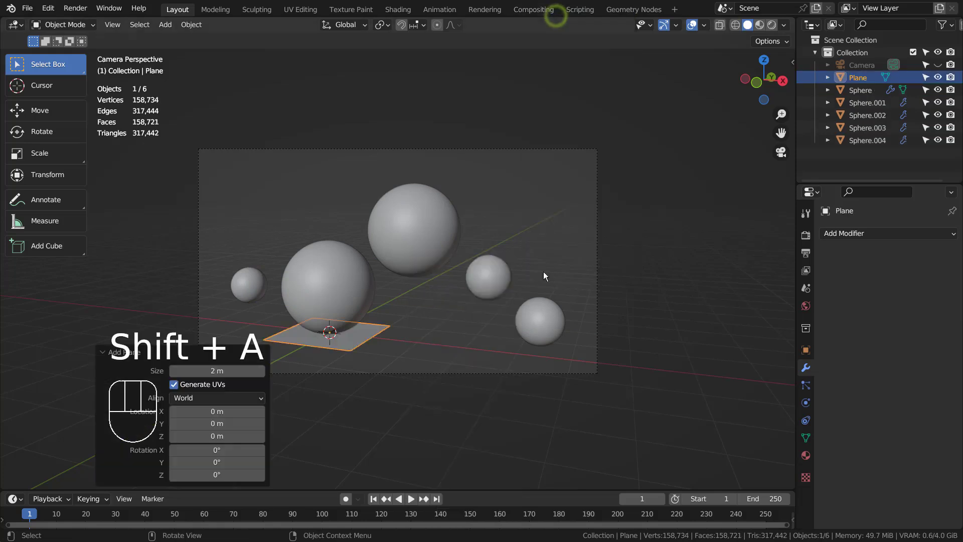
pyautogui.press('s')
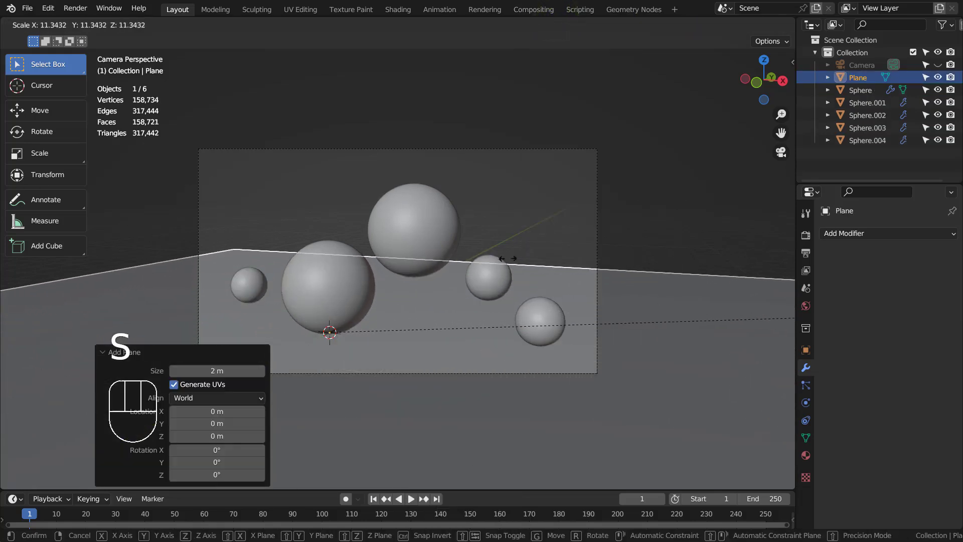
pyautogui.click(785, 290)
pyautogui.press('s')
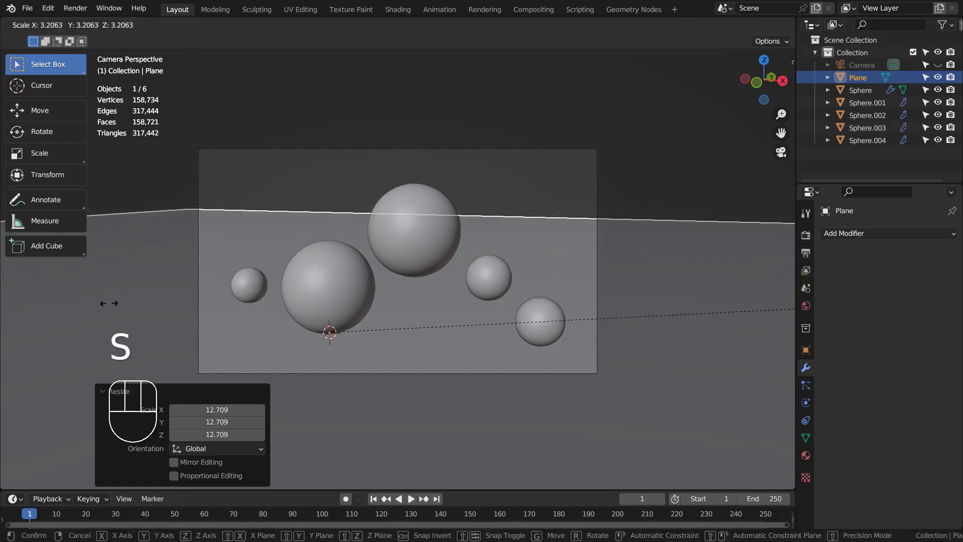
pyautogui.rightClick(108, 301)
pyautogui.click(468, 172)
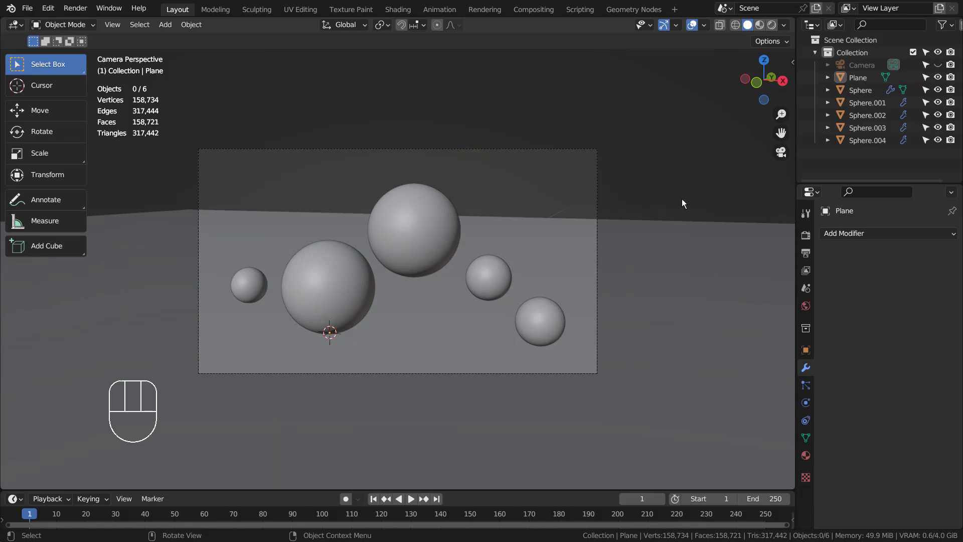
# Step: Render the sphere scene from the camera
pyautogui.press('F12')
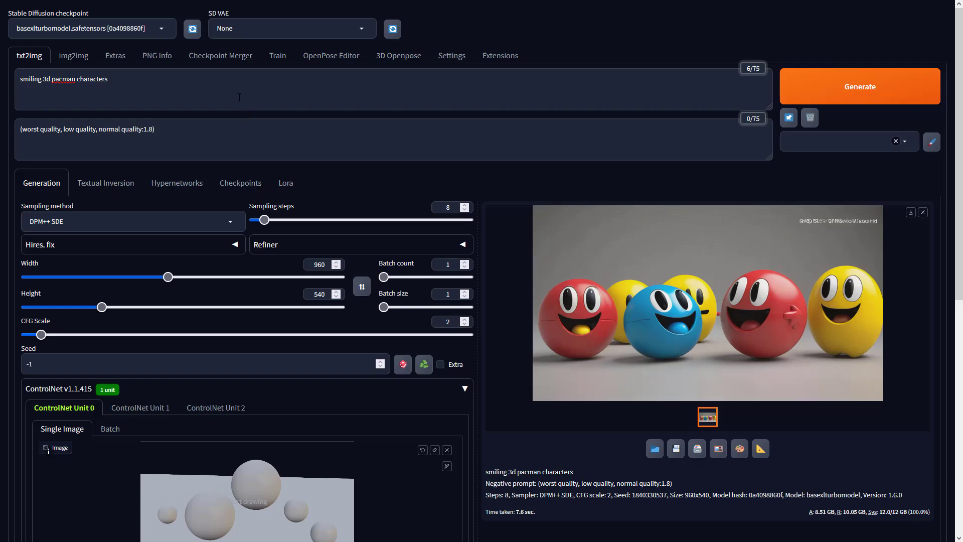
pyautogui.click(238, 95)
pyautogui.click(273, 145)
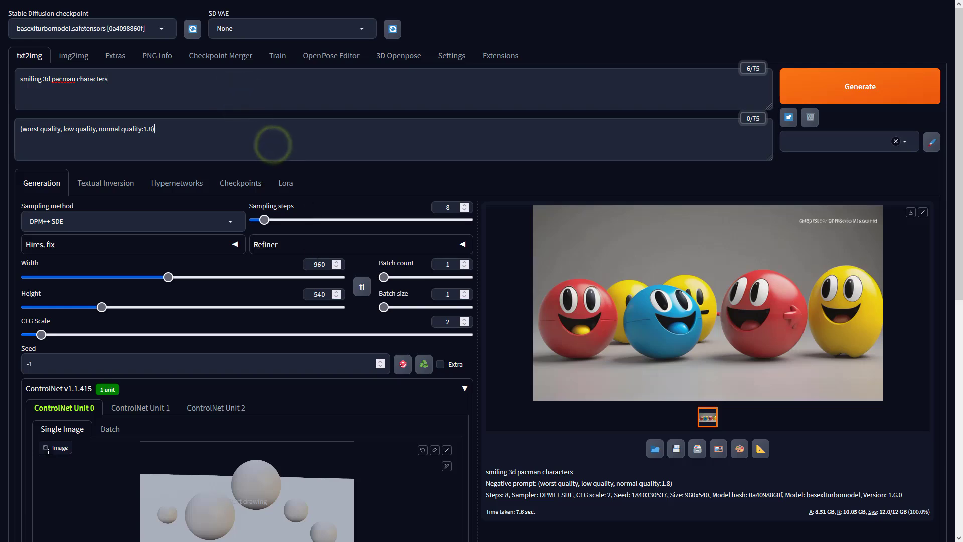
pyautogui.click(325, 294)
# Step: Set ControlNet Unit 0 to the Depth control type with preprocessor none and the sai_xl_depth_256lora model
pyautogui.scroll(-7, 325, 294)
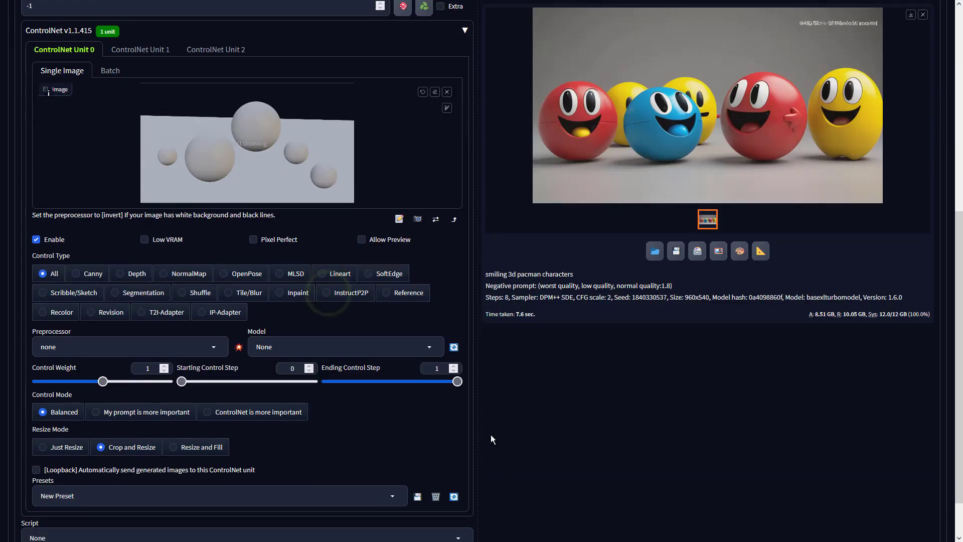
pyautogui.click(132, 274)
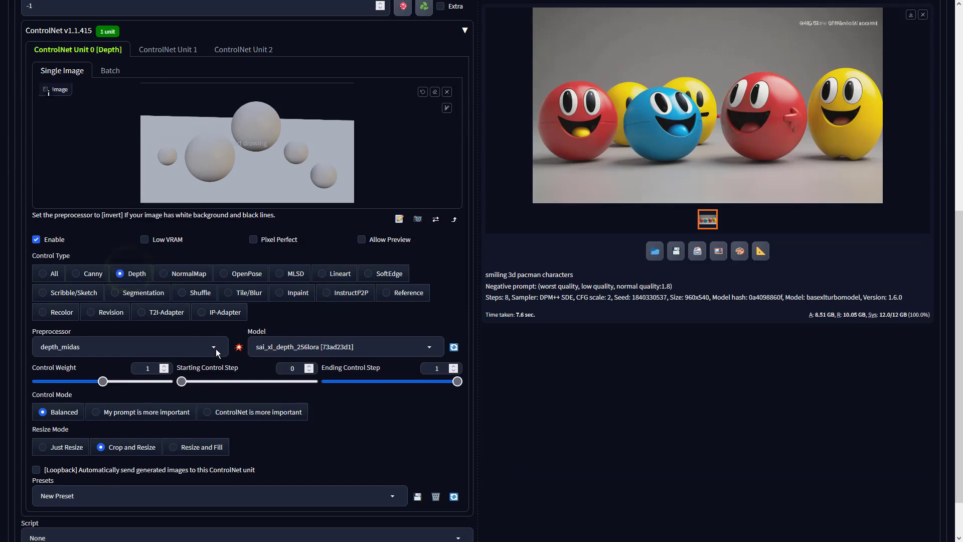
pyautogui.click(215, 346)
pyautogui.click(47, 288)
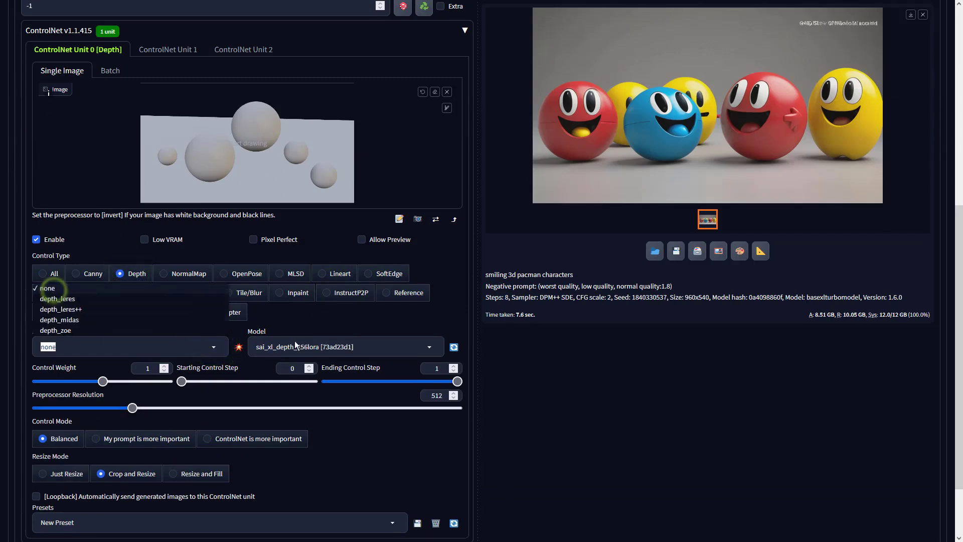
pyautogui.click(305, 346)
pyautogui.click(270, 331)
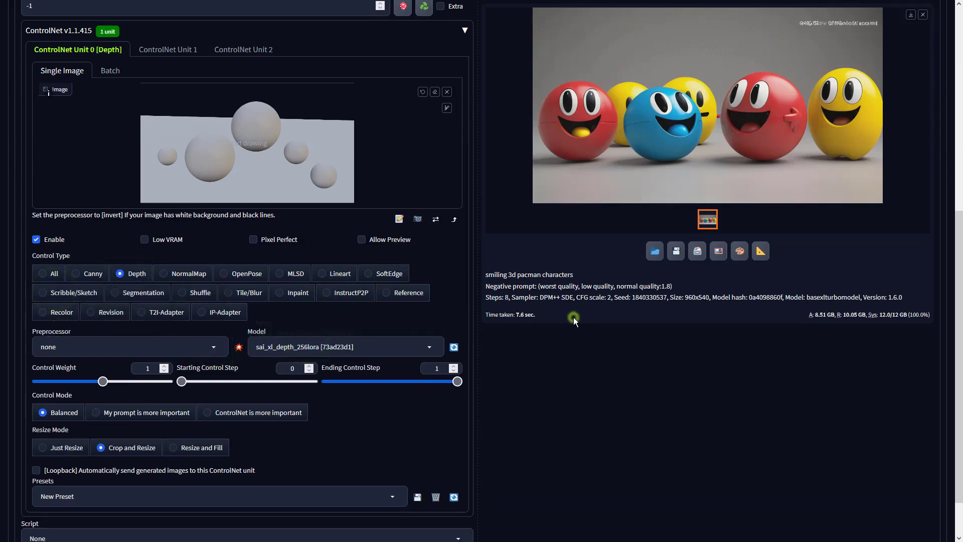
# Step: Generate the image guided by the sphere render and inspect the result at full size
pyautogui.scroll(7, 574, 317)
pyautogui.click(886, 96)
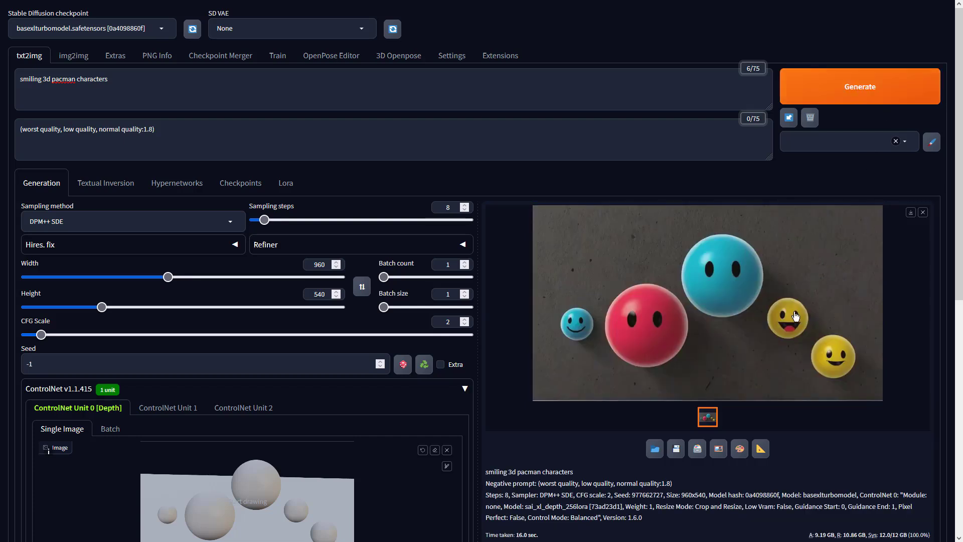
pyautogui.click(796, 316)
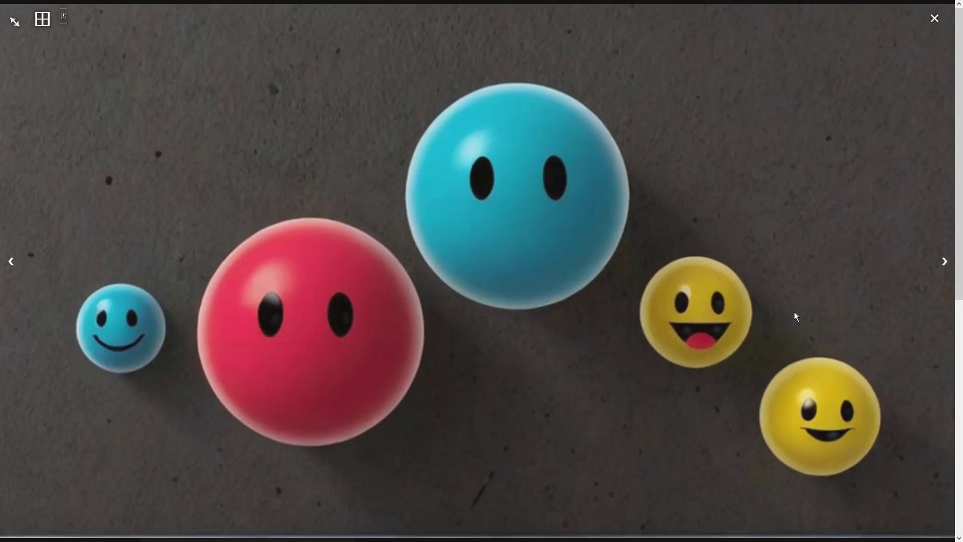
pyautogui.click(797, 317)
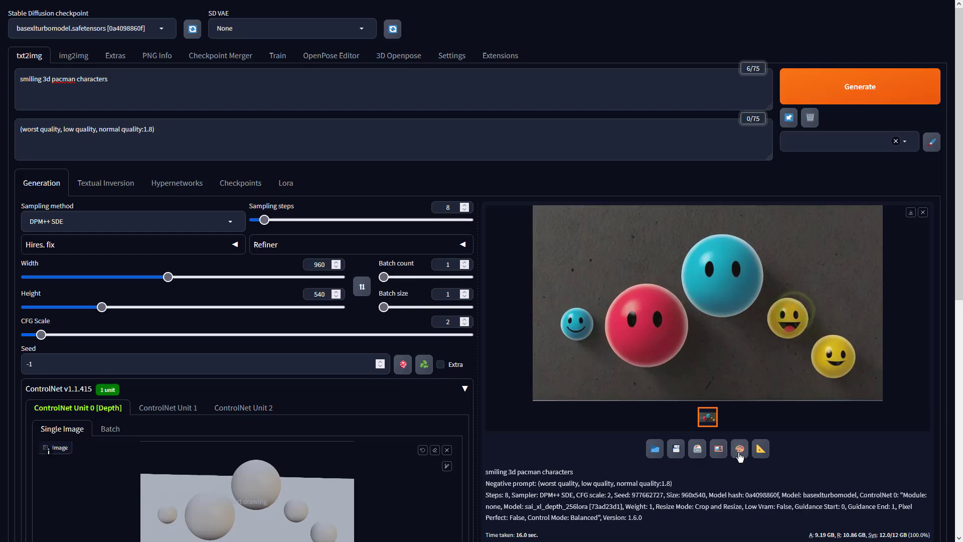
# Step: Send the generated image to img2img and set batch count 4, CFG scale 2 and the DPM++ SDE sampling method
pyautogui.click(721, 449)
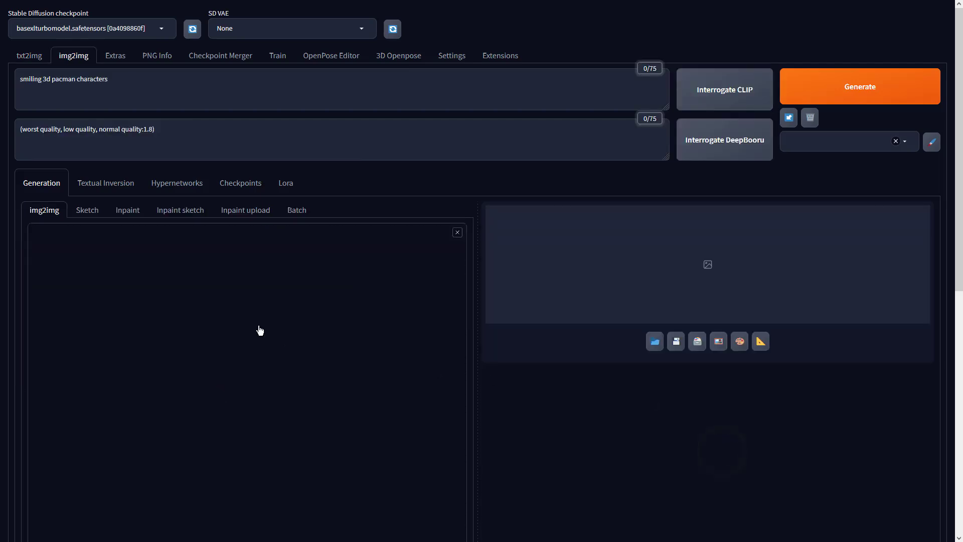
pyautogui.scroll(-6, 258, 329)
pyautogui.scroll(-2, 255, 321)
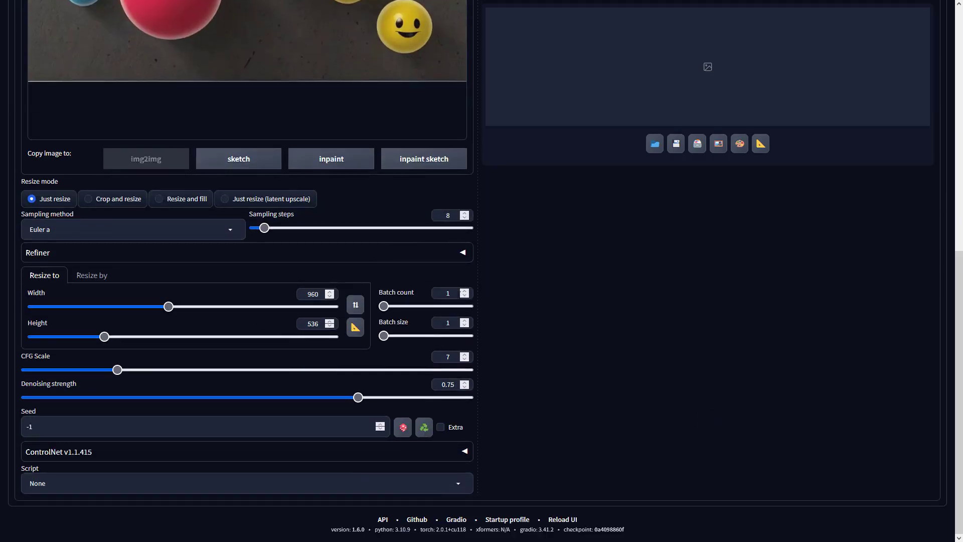
pyautogui.doubleClick(452, 360)
pyautogui.write('2')
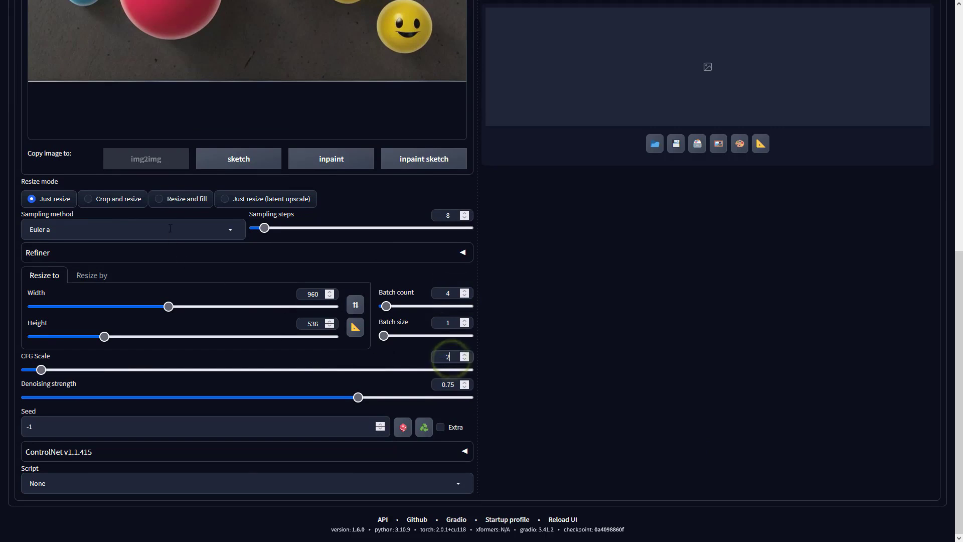
pyautogui.click(169, 229)
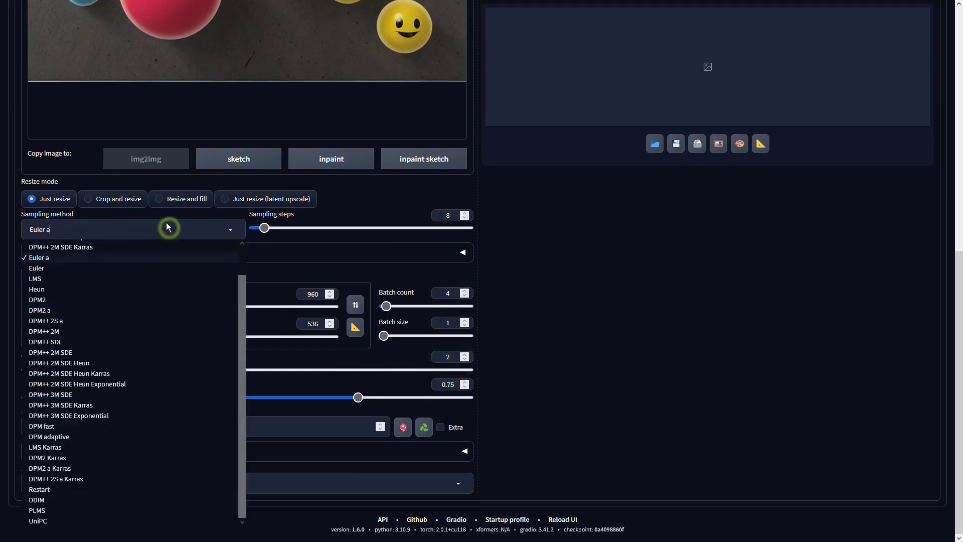
pyautogui.click(98, 343)
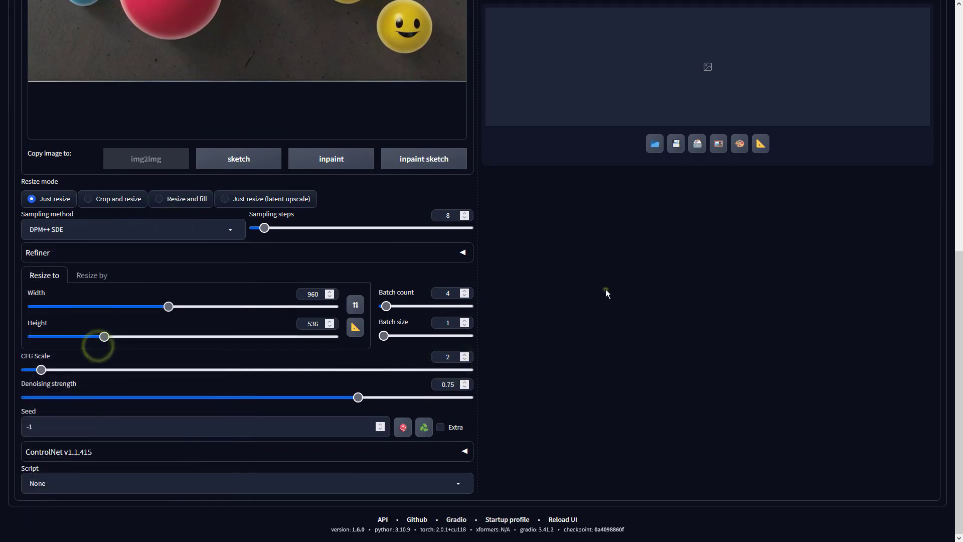
# Step: Generate the batch of four img2img variations
pyautogui.click(606, 289)
pyautogui.scroll(9, 645, 308)
pyautogui.click(844, 96)
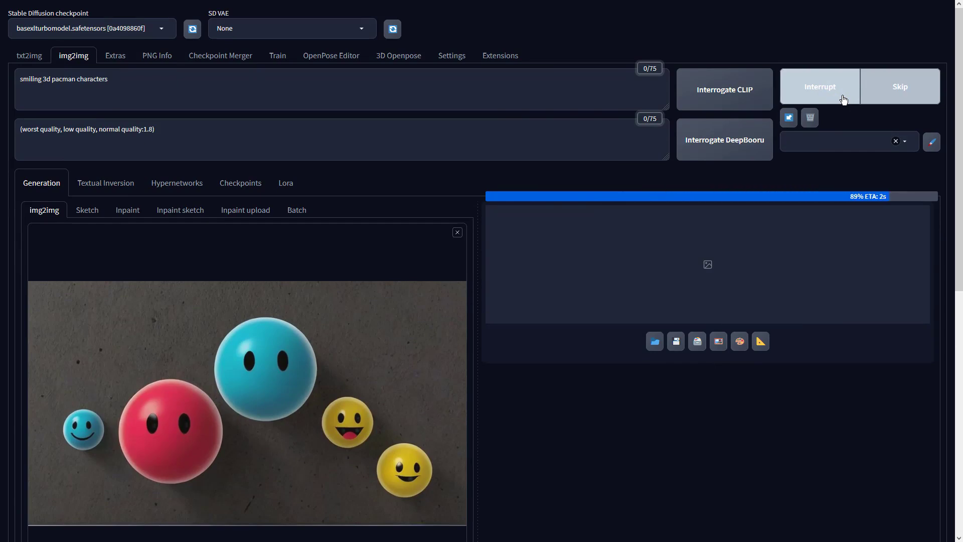
# Step: Compare the four generated variations at full size and leave the second one selected
pyautogui.click(792, 236)
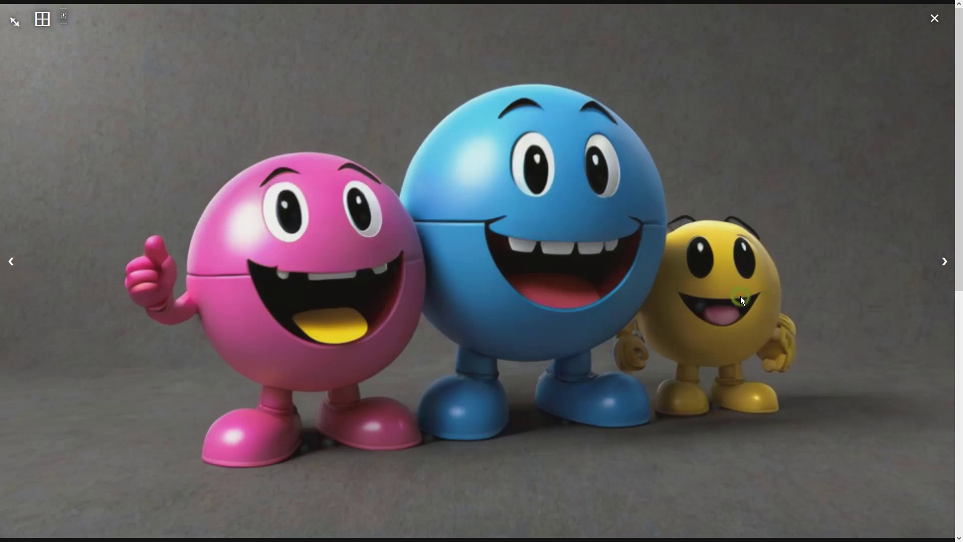
pyautogui.click(942, 266)
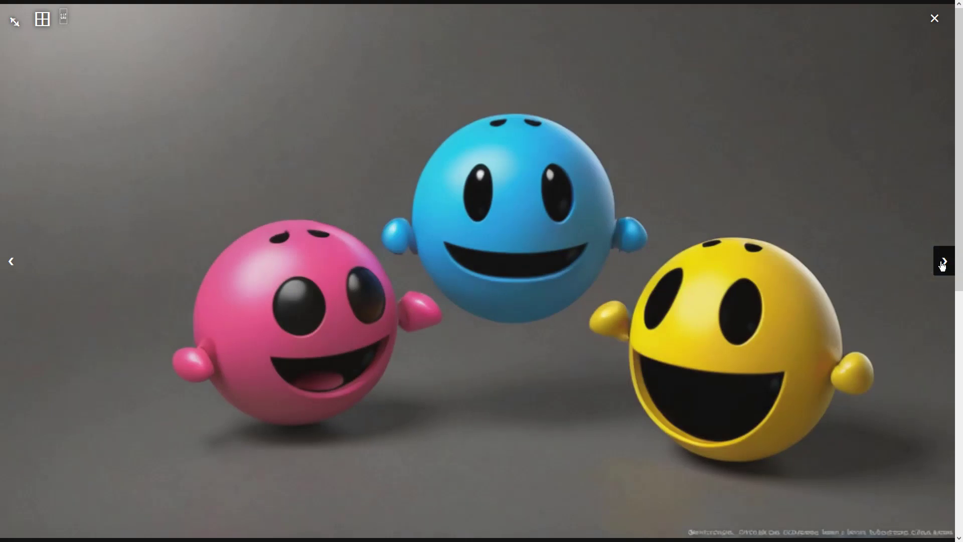
pyautogui.click(942, 266)
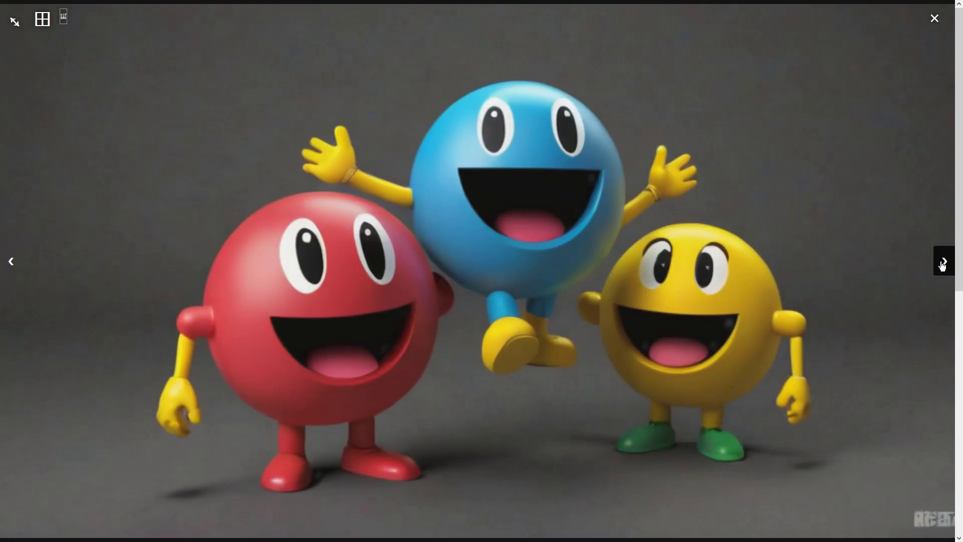
pyautogui.click(943, 266)
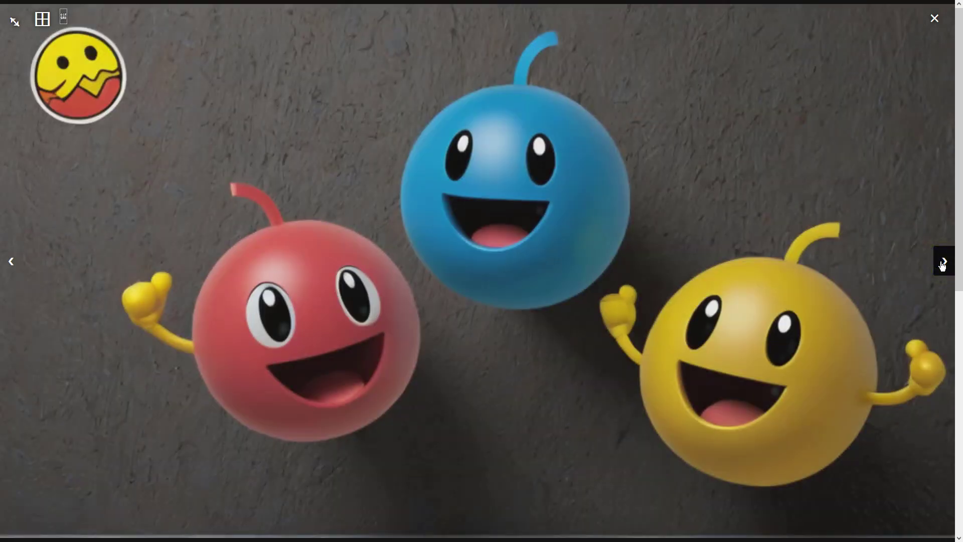
pyautogui.click(942, 266)
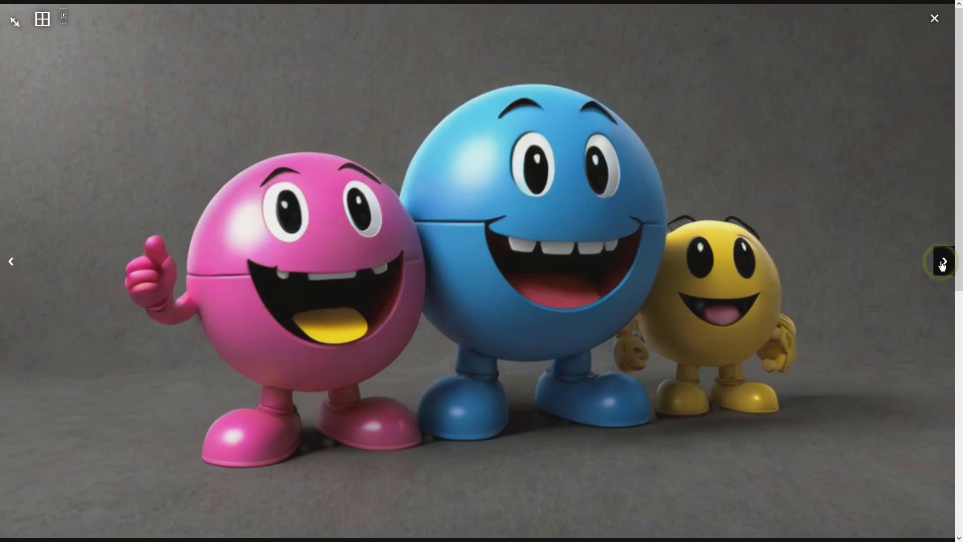
pyautogui.click(942, 266)
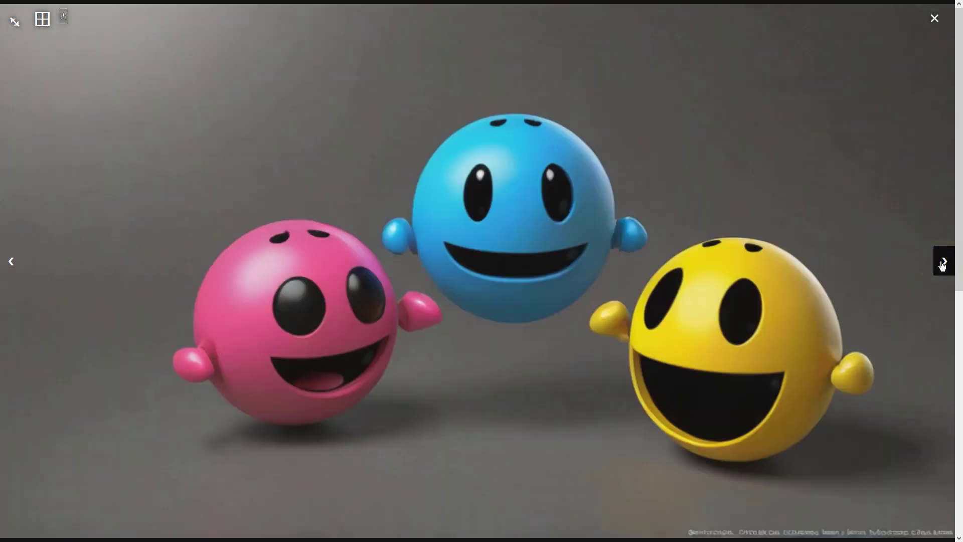
pyautogui.click(726, 198)
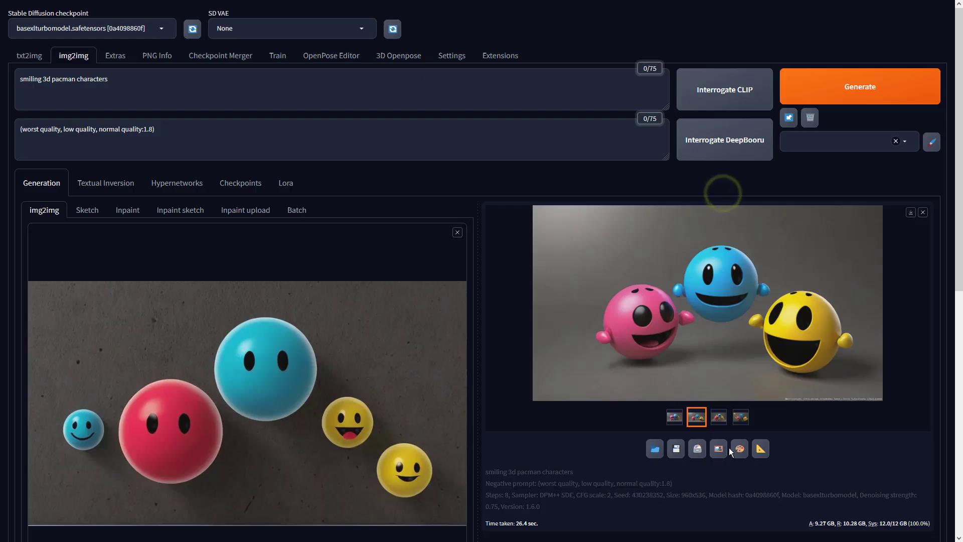
# Step: Send the selected image to Extras and process it with the 4x-UltraSharp upscaler at a resize factor of 1
pyautogui.click(761, 452)
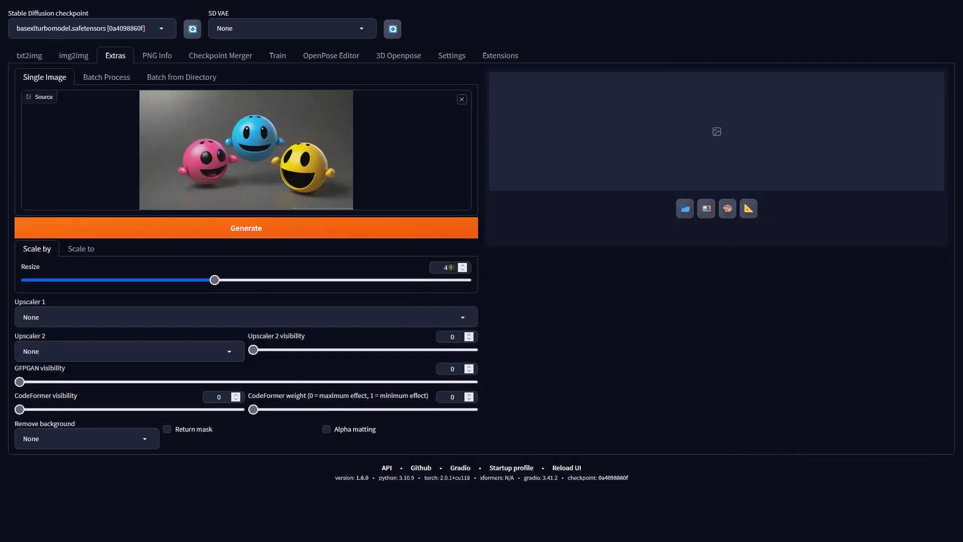
pyautogui.click(459, 317)
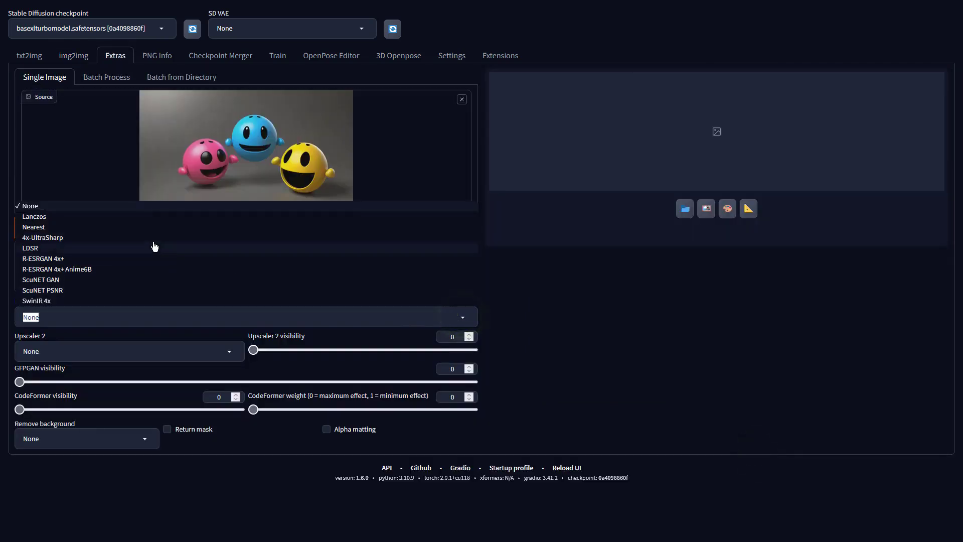
pyautogui.click(153, 237)
pyautogui.click(335, 223)
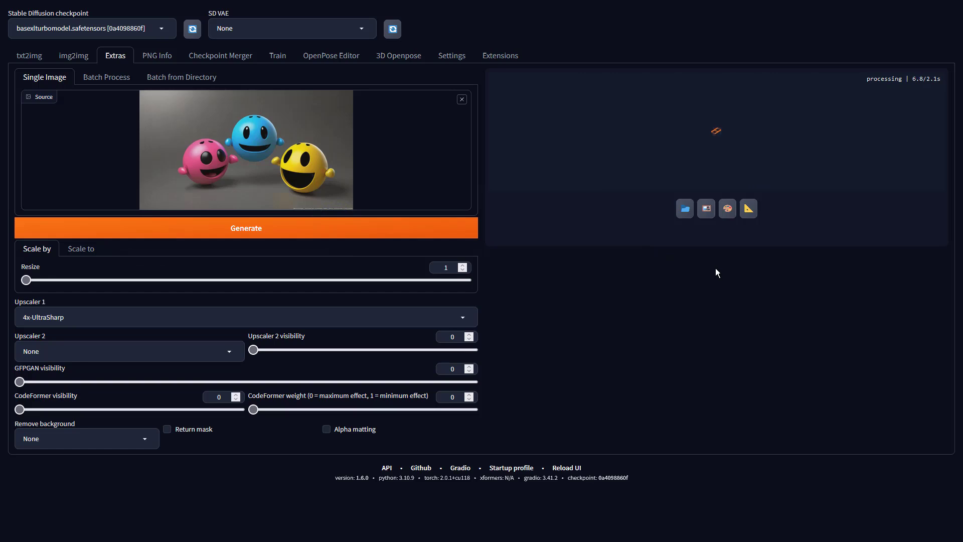
pyautogui.click(708, 227)
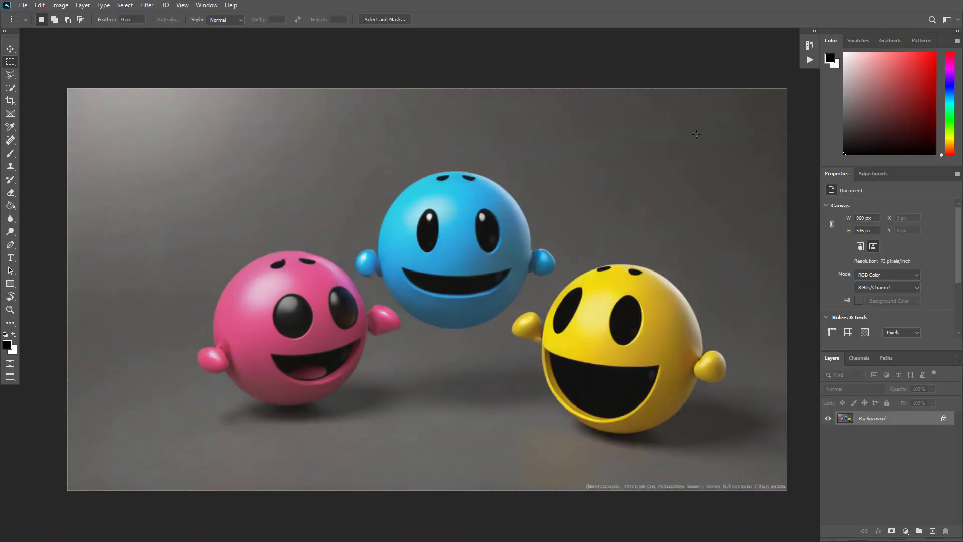
# Step: In Photoshop, unlock the background layer and scale it up from its centre to about 1002 × 558 px
pyautogui.click(943, 419)
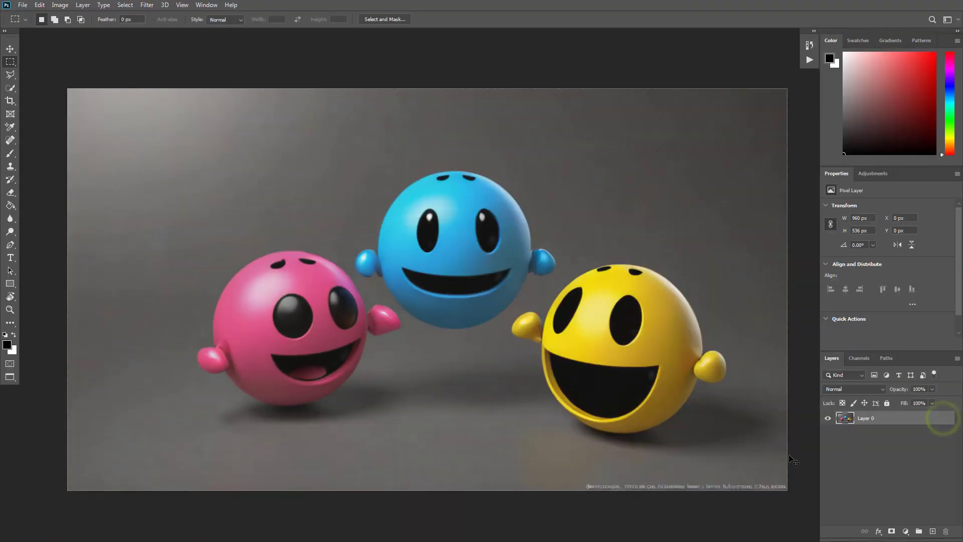
pyautogui.hotkey('ctrl', 't')
pyautogui.keyDown('alt'); pyautogui.moveTo(785, 89); pyautogui.dragTo(801, 83); pyautogui.keyUp('alt')
pyautogui.press('Return')
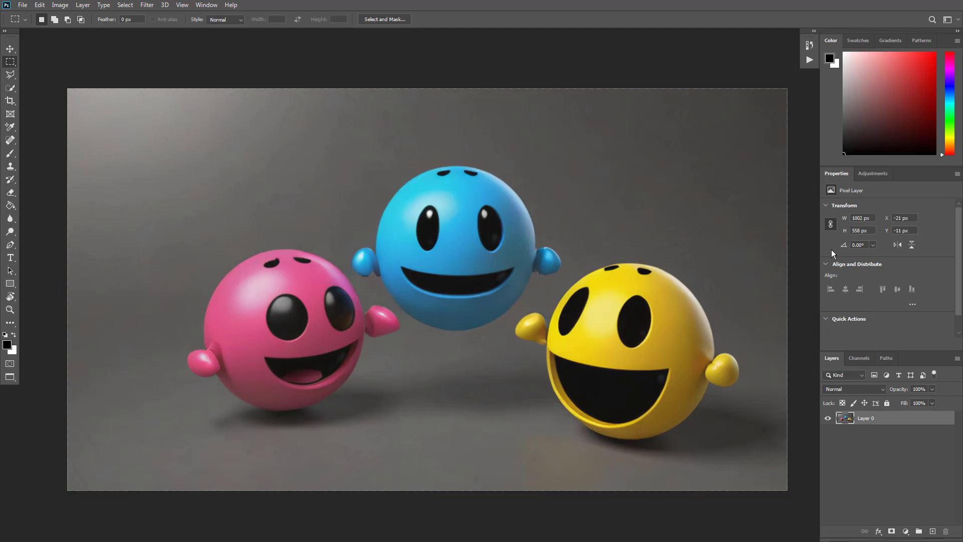
# Step: Apply a Vibrance adjustment to the layer with vibrance +50 and saturation about +27
pyautogui.click(62, 5)
pyautogui.moveTo(93, 30)
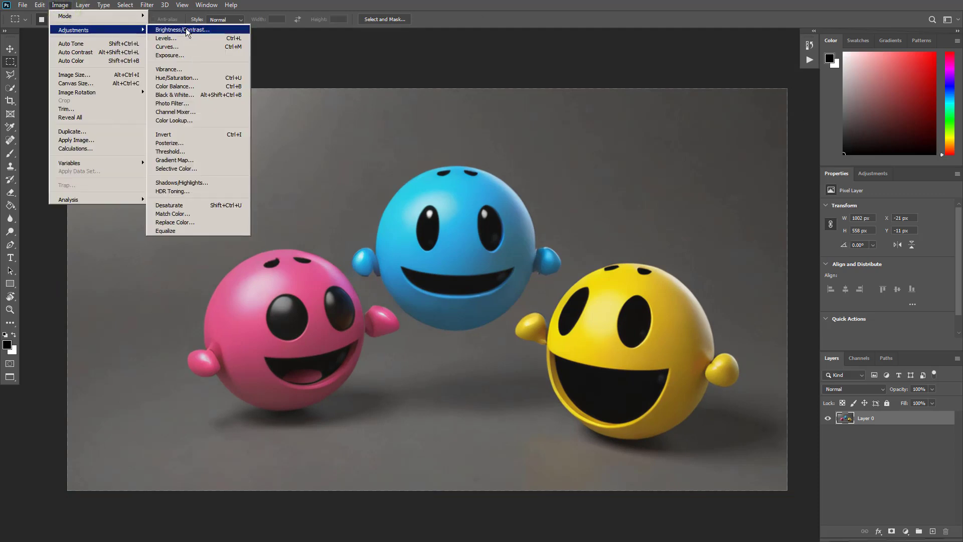
pyautogui.click(209, 69)
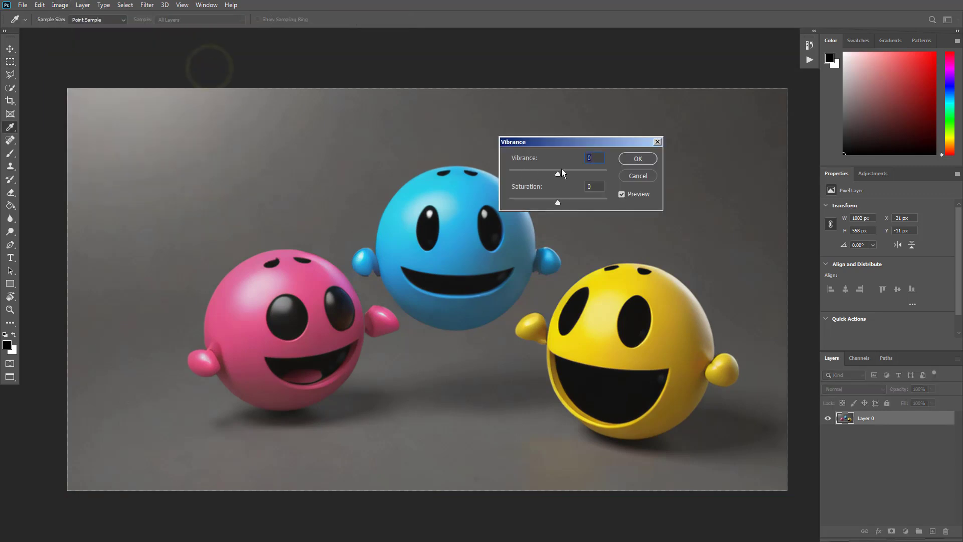
pyautogui.moveTo(561, 171); pyautogui.dragTo(571, 203)
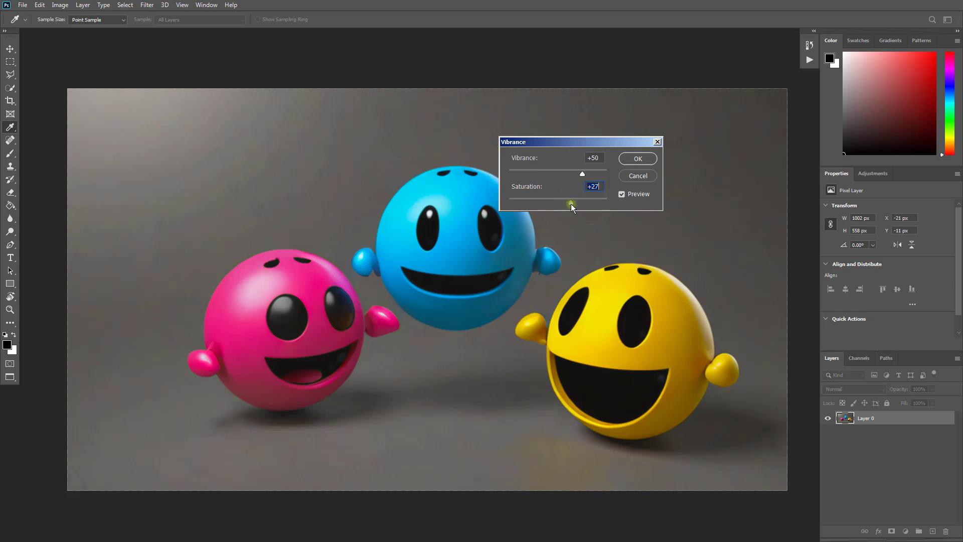
pyautogui.click(641, 159)
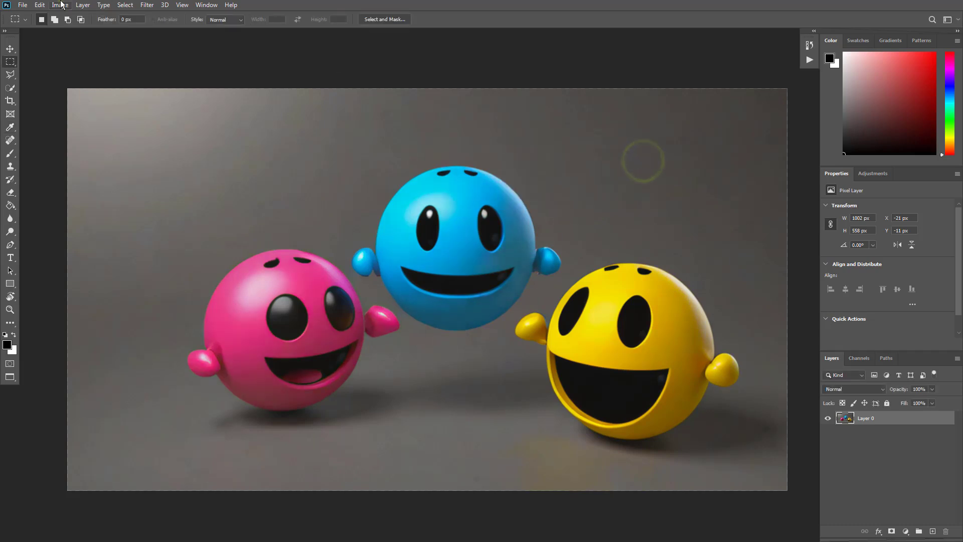
# Step: Apply Auto Contrast and Auto Tone to the layer
pyautogui.click(60, 5)
pyautogui.click(69, 43)
pyautogui.click(59, 5)
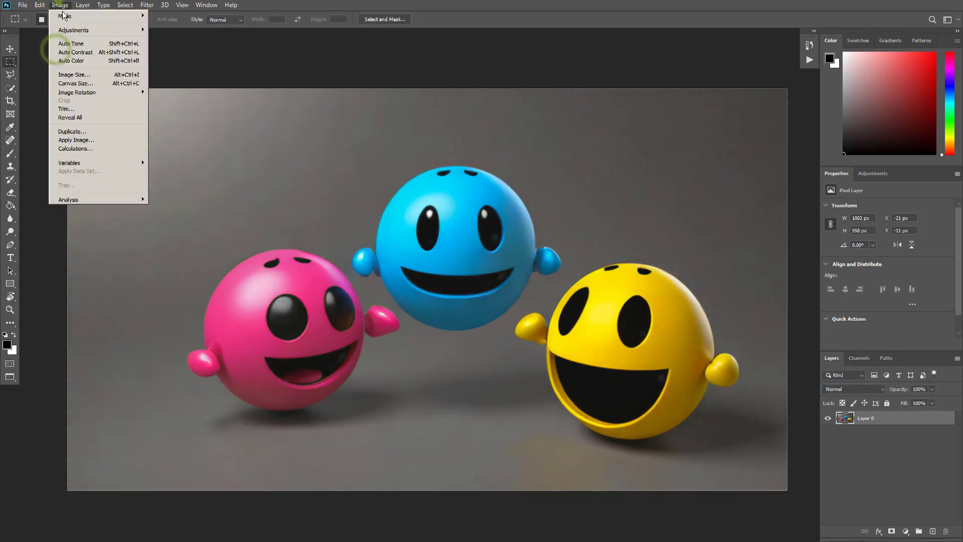
pyautogui.click(69, 44)
# Step: Try Auto Color on the layer, and step back in the history to the Auto Tone state
pyautogui.click(60, 4)
pyautogui.click(70, 61)
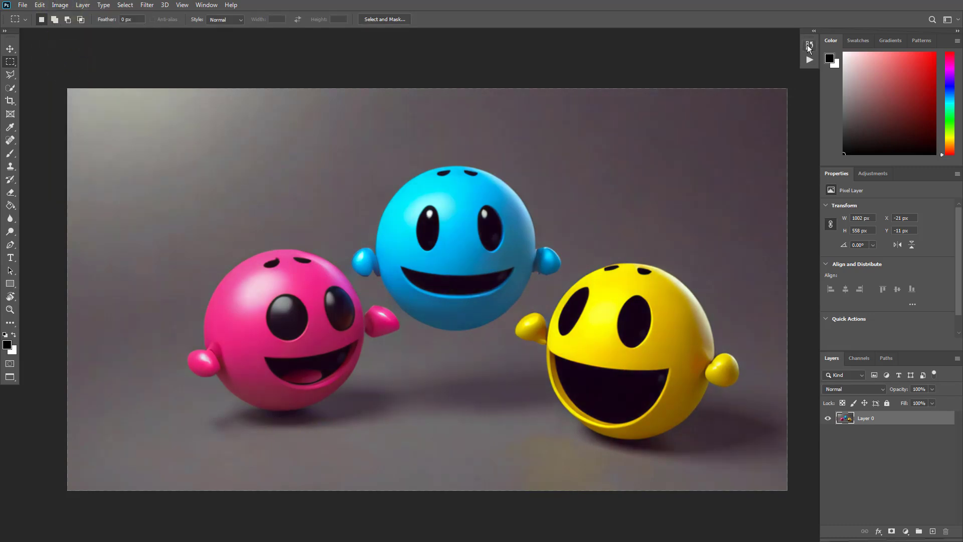
pyautogui.click(810, 46)
pyautogui.click(747, 54)
pyautogui.click(715, 128)
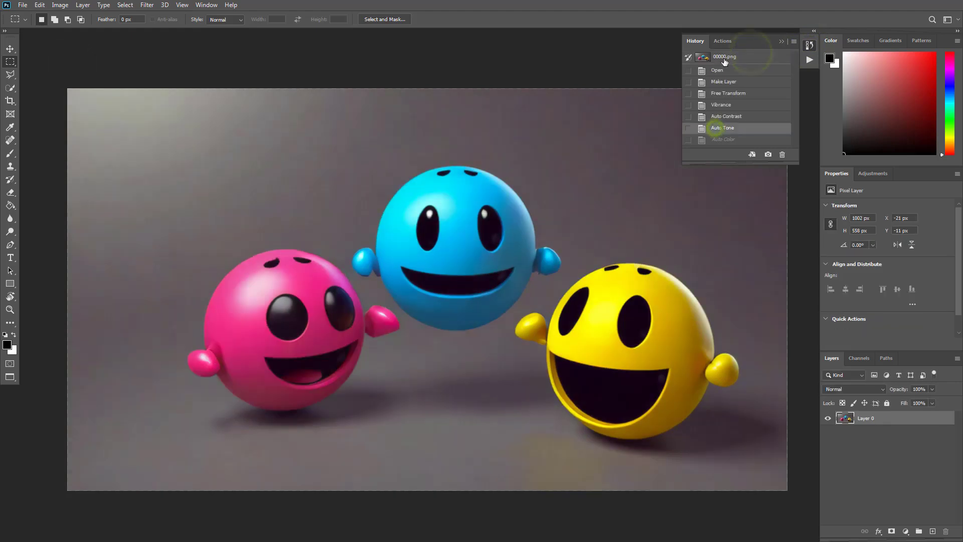
# Step: Compare the original image with the Auto Tone state in the history, ending on the Auto Tone state
pyautogui.click(724, 56)
pyautogui.click(727, 129)
pyautogui.click(725, 56)
pyautogui.click(725, 128)
pyautogui.click(809, 45)
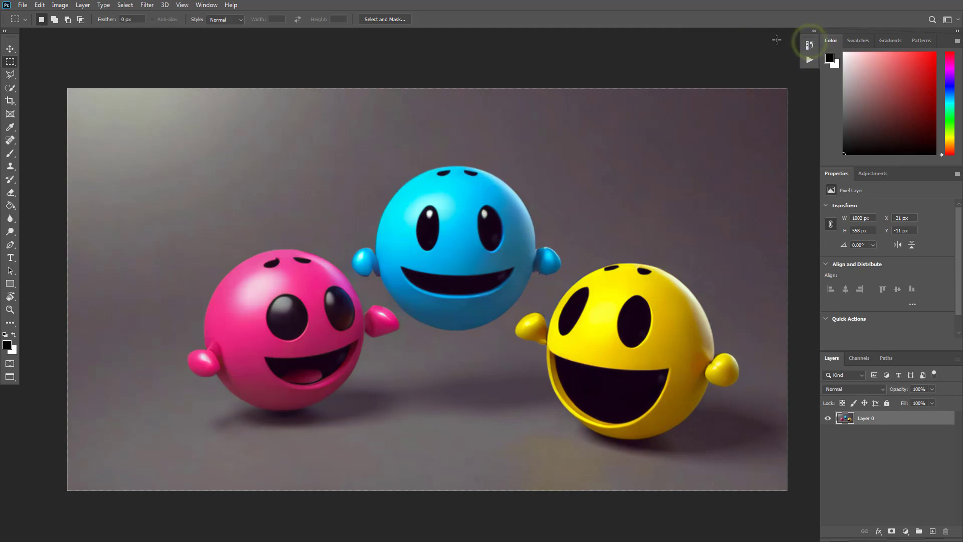